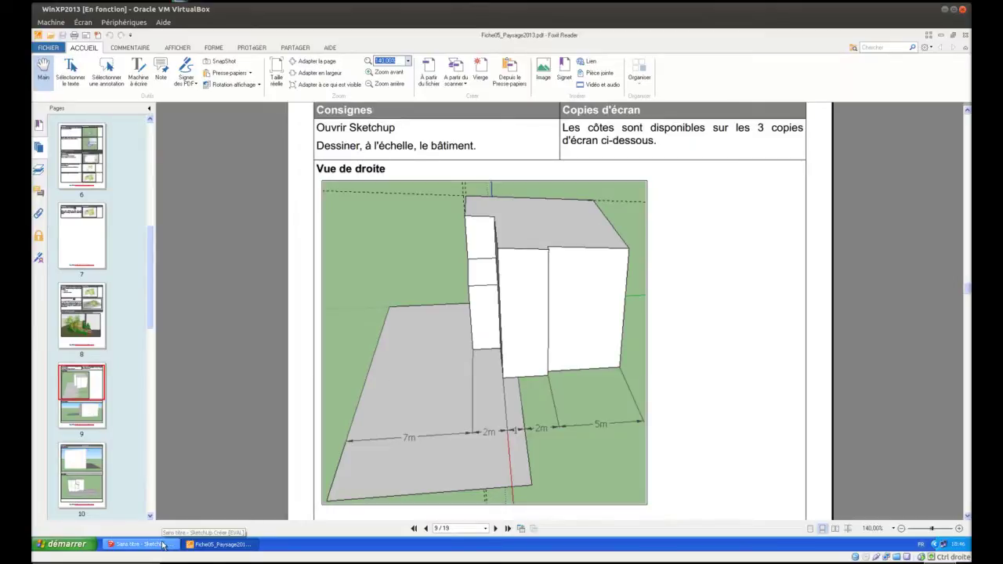
Leave the PDF's 'Vue de droite' reference view and switch to the untitled SketchUp drawing.
{"action": "left_click", "coordinate": [142, 543]}
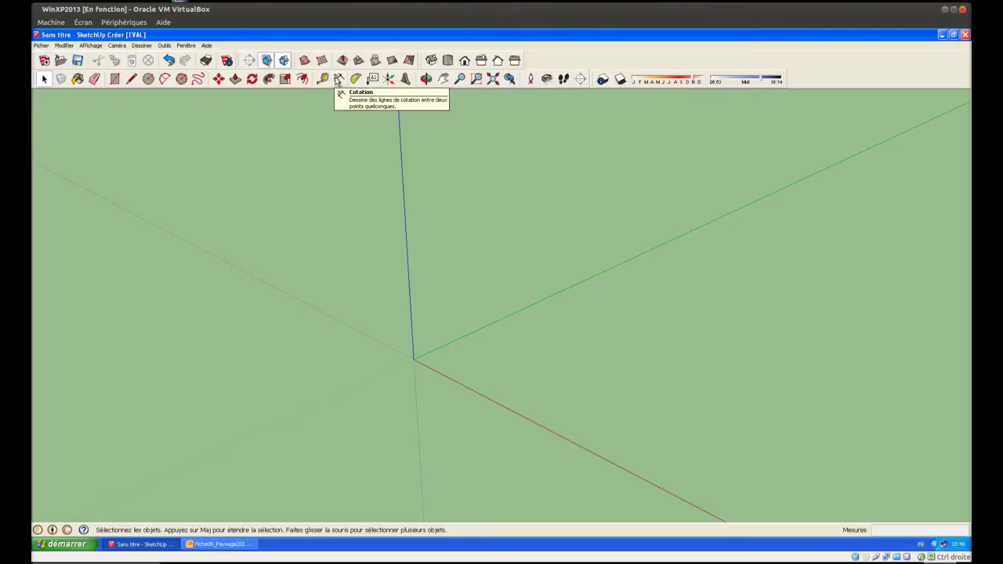
In top view, draw a 5 × 2 m rectangle from the origin and a 2.5 × 2 m rectangle beside it.
{"action": "left_click", "coordinate": [448, 61]}
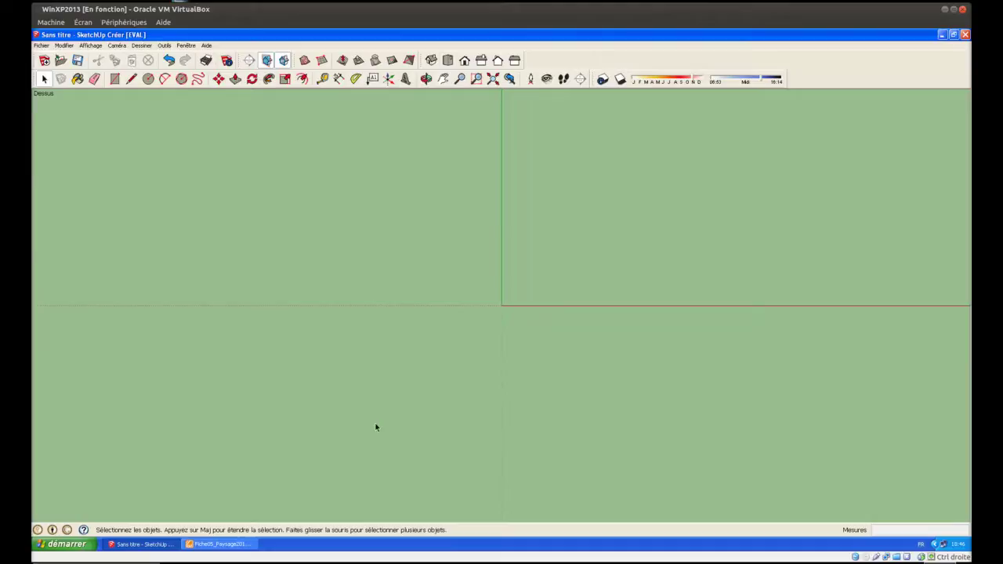
{"action": "left_click", "coordinate": [114, 78]}
{"action": "left_click", "coordinate": [504, 304]}
{"action": "type", "text": "5;2"}
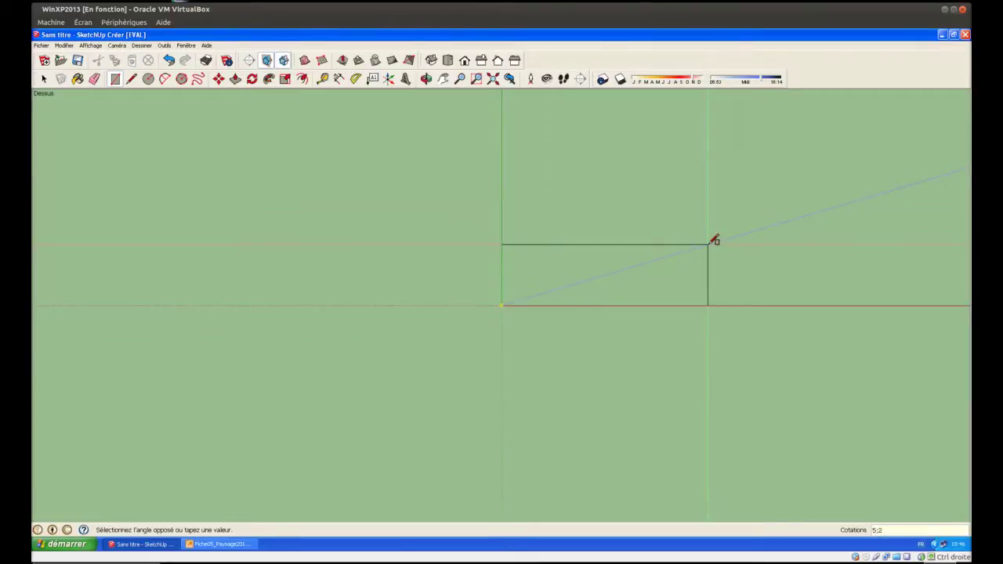
{"action": "key", "text": "Return"}
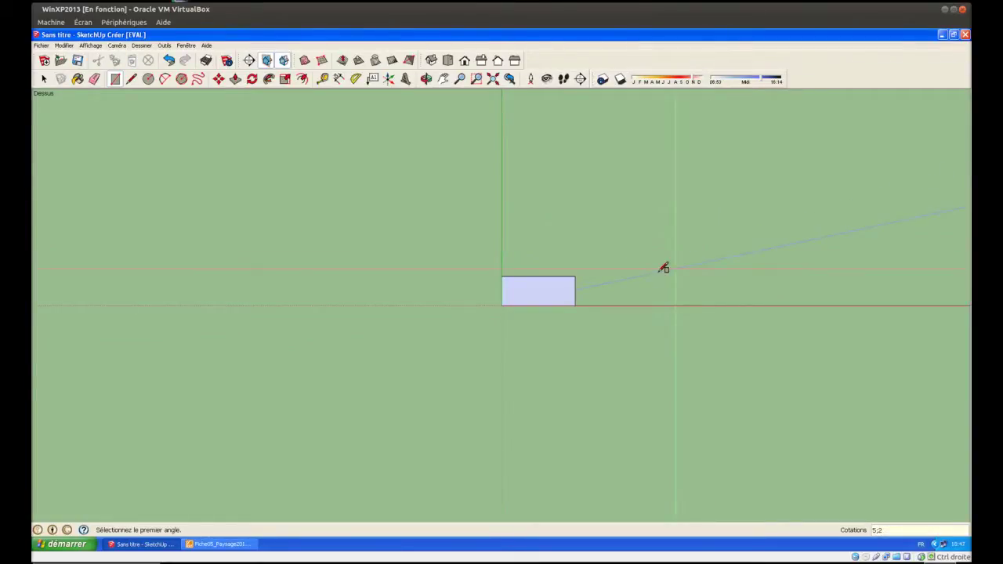
{"action": "left_click", "coordinate": [576, 305]}
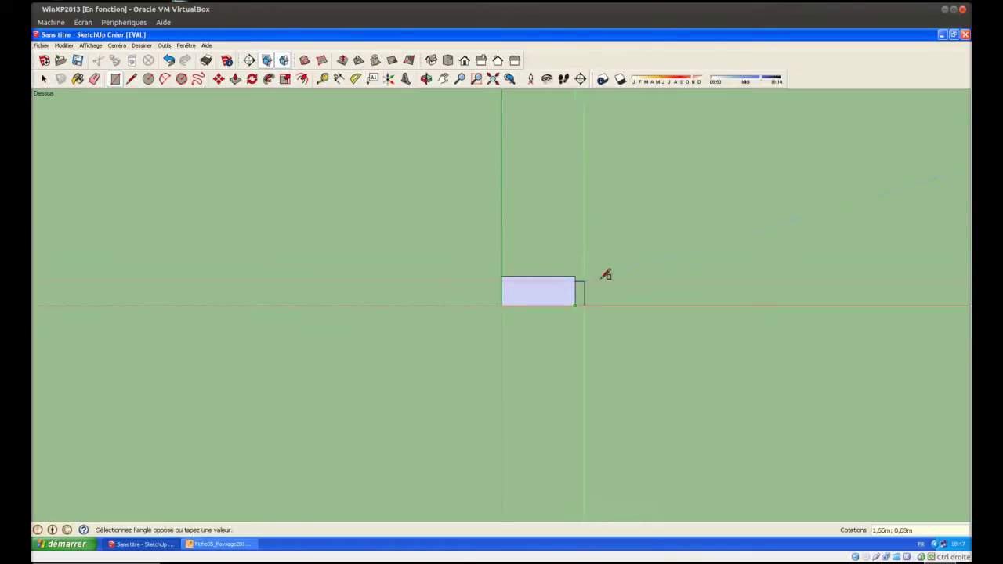
{"action": "type", "text": "2,5;2"}
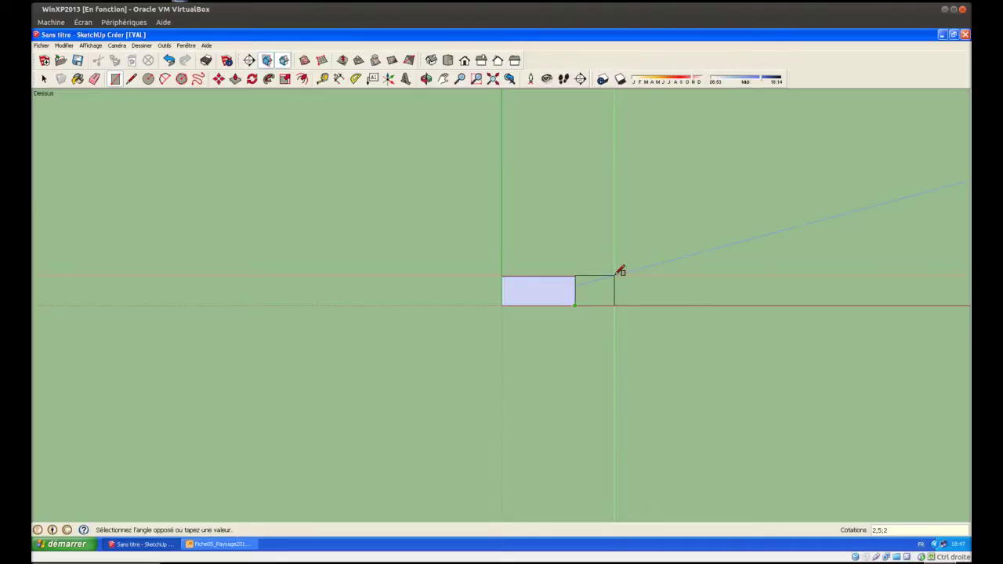
{"action": "key", "text": "Return"}
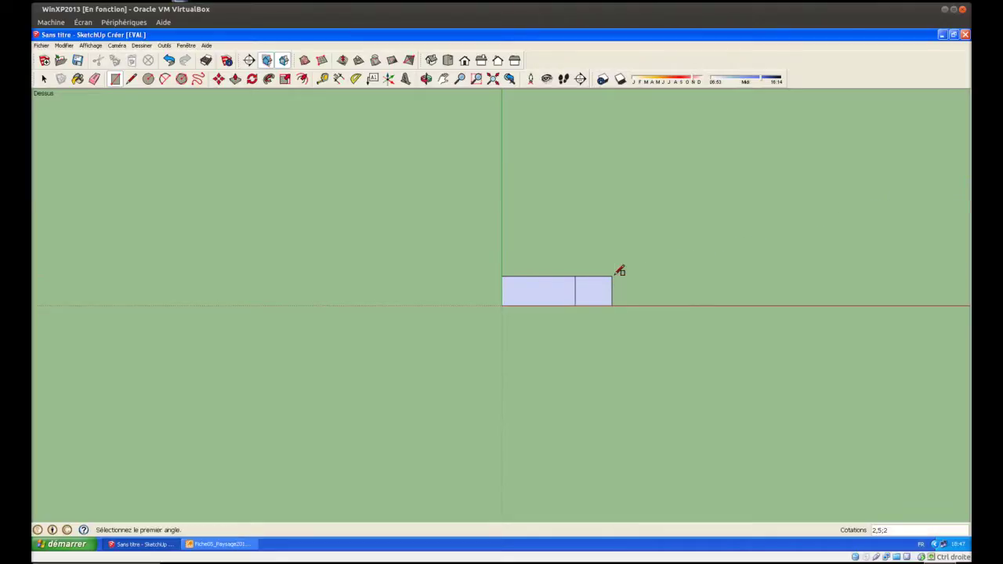
Stack a 12 × 3 m rectangle and then an 11.5 × 5 m rectangle above the first shapes.
{"action": "left_click", "coordinate": [502, 276]}
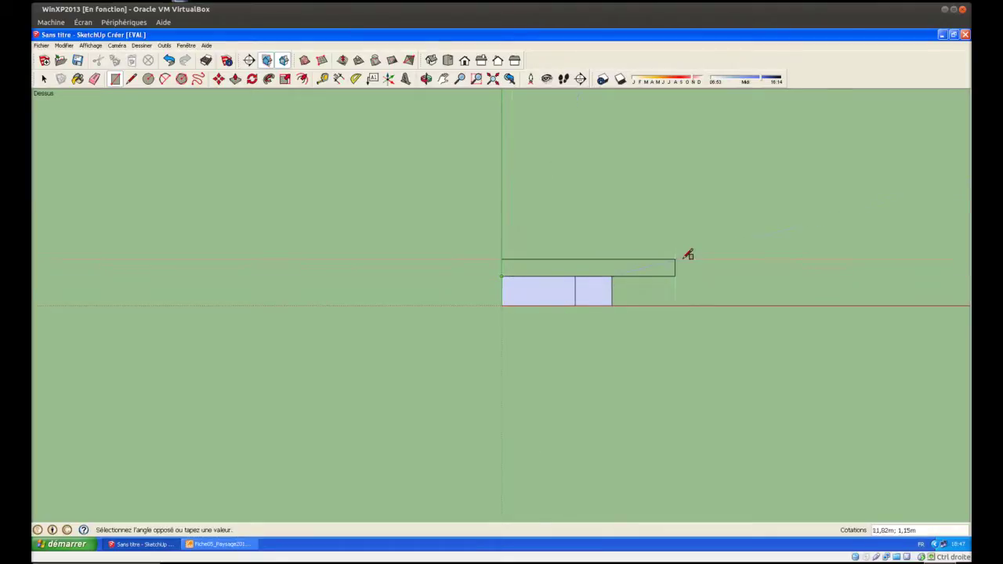
{"action": "type", "text": "12;3"}
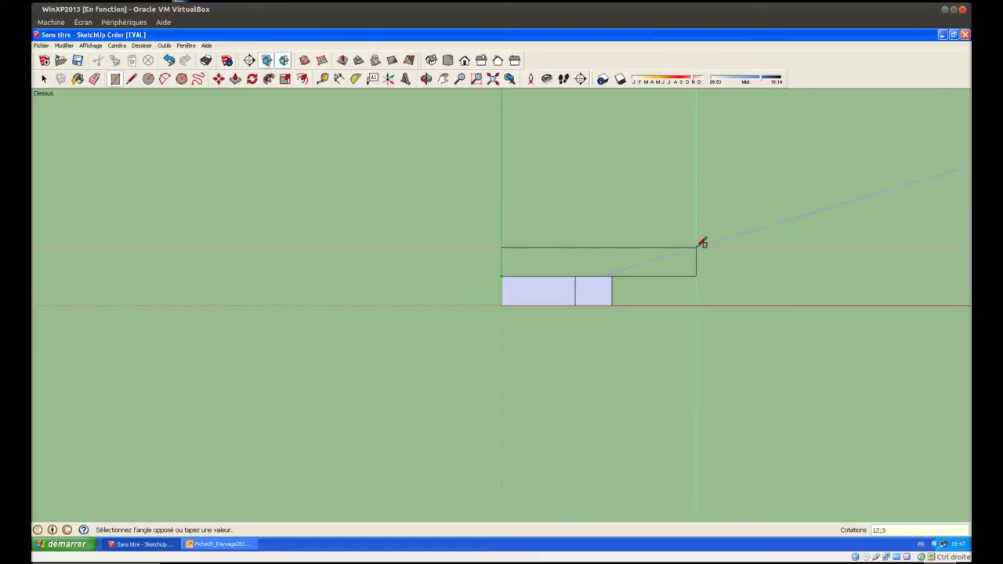
{"action": "key", "text": "Return"}
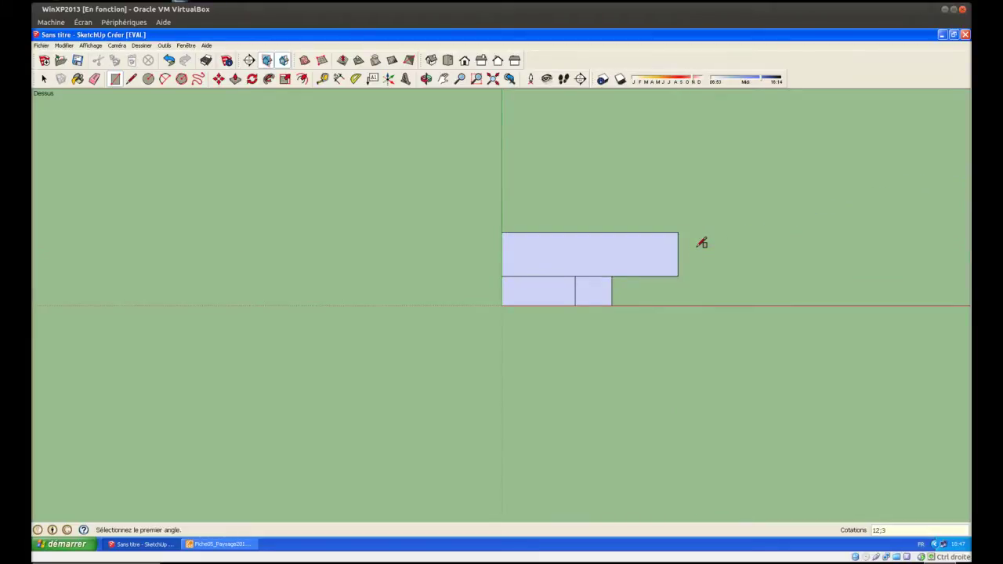
{"action": "left_click", "coordinate": [503, 232]}
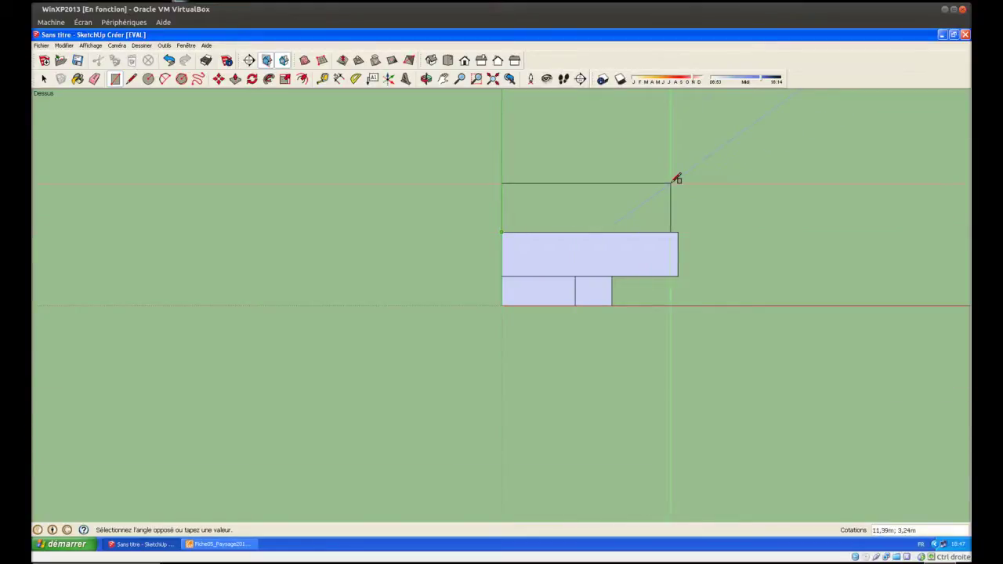
{"action": "type", "text": "11,5"}
{"action": "type", "text": ";5"}
{"action": "key", "text": "Return"}
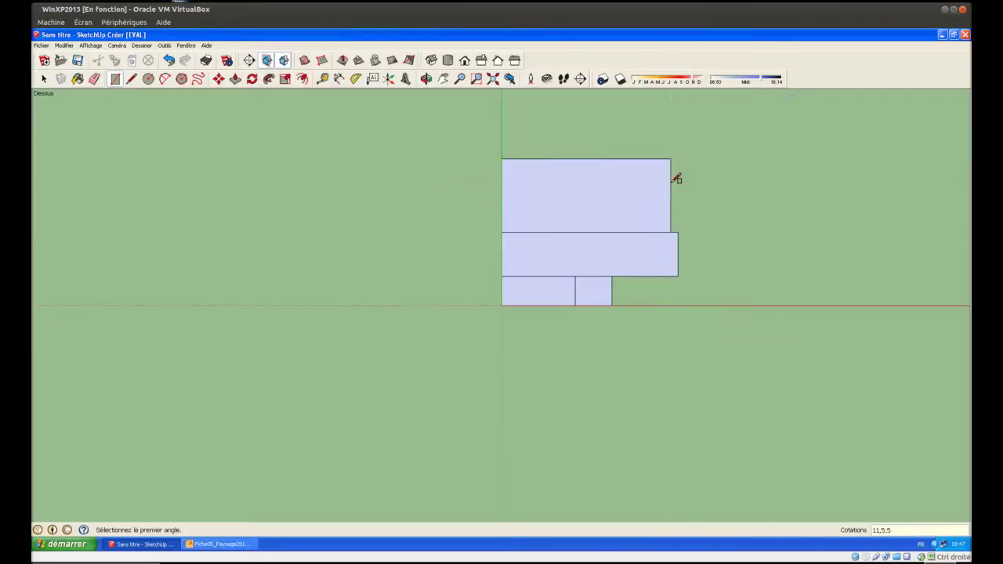
Draw a 12 × 9 m slab rectangle from the wide block's corner and a 10 × 10 m rectangle at its bottom-right.
{"action": "left_click", "coordinate": [678, 276]}
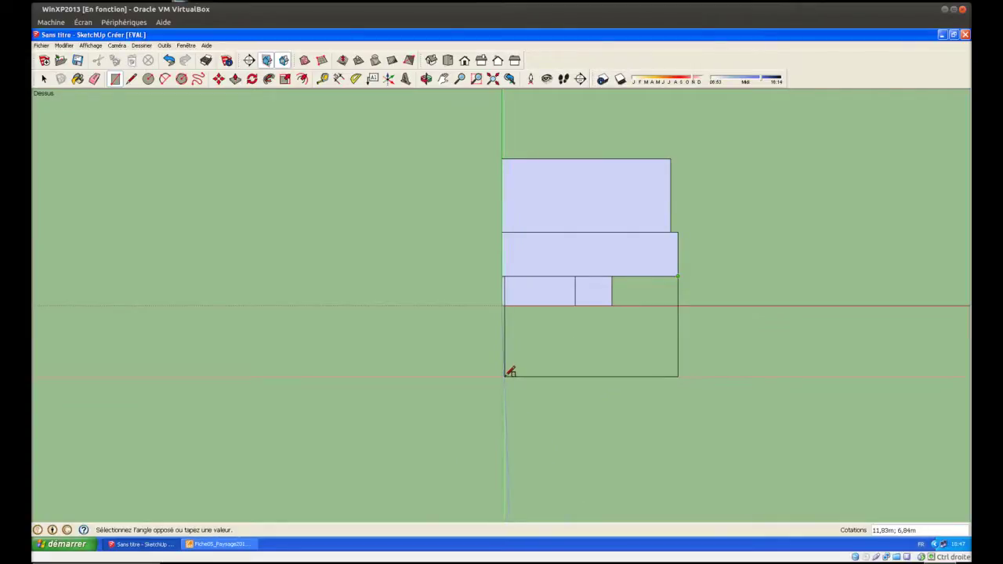
{"action": "type", "text": "12;9"}
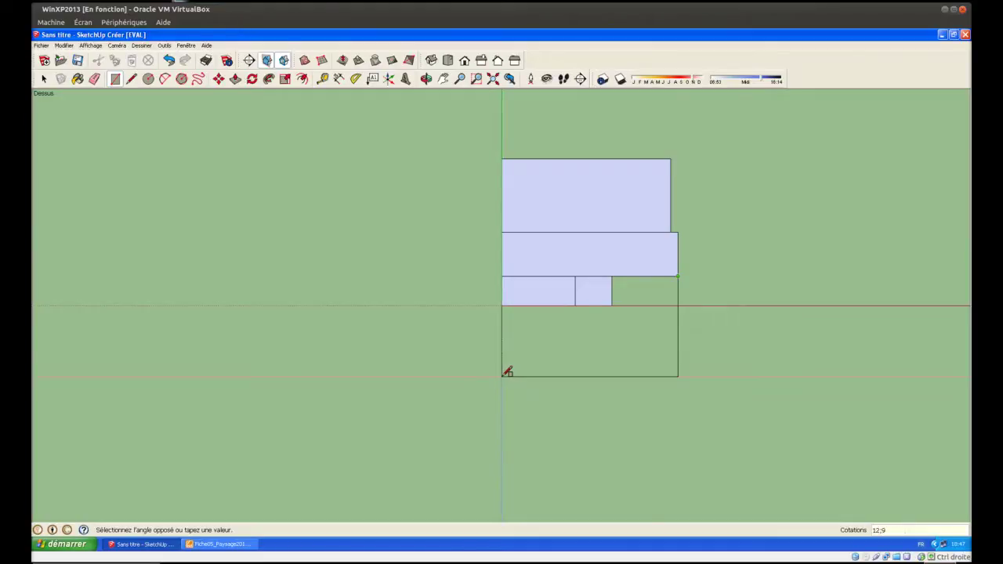
{"action": "key", "text": "Return"}
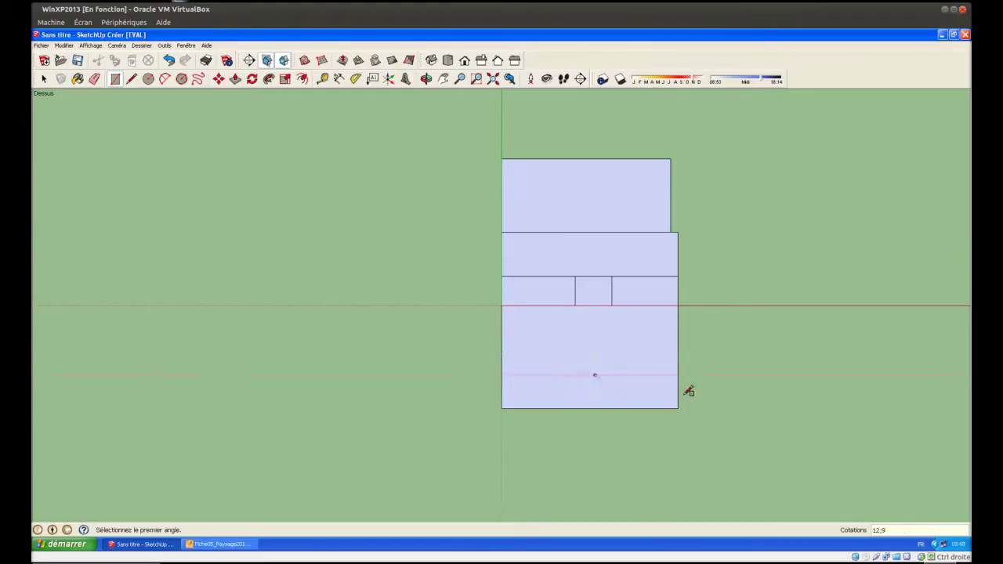
{"action": "left_click", "coordinate": [677, 407]}
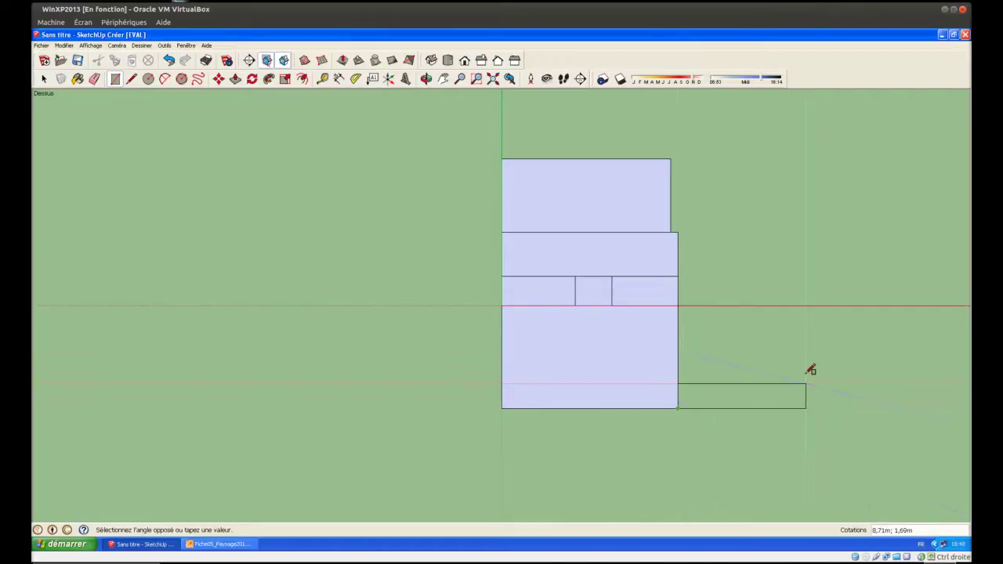
{"action": "type", "text": "10;10"}
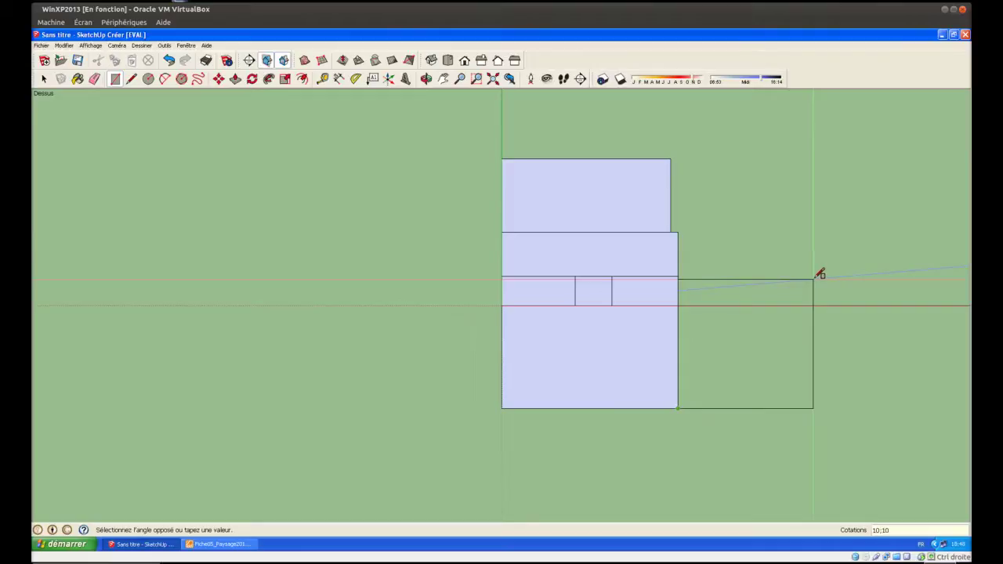
{"action": "key", "text": "Return"}
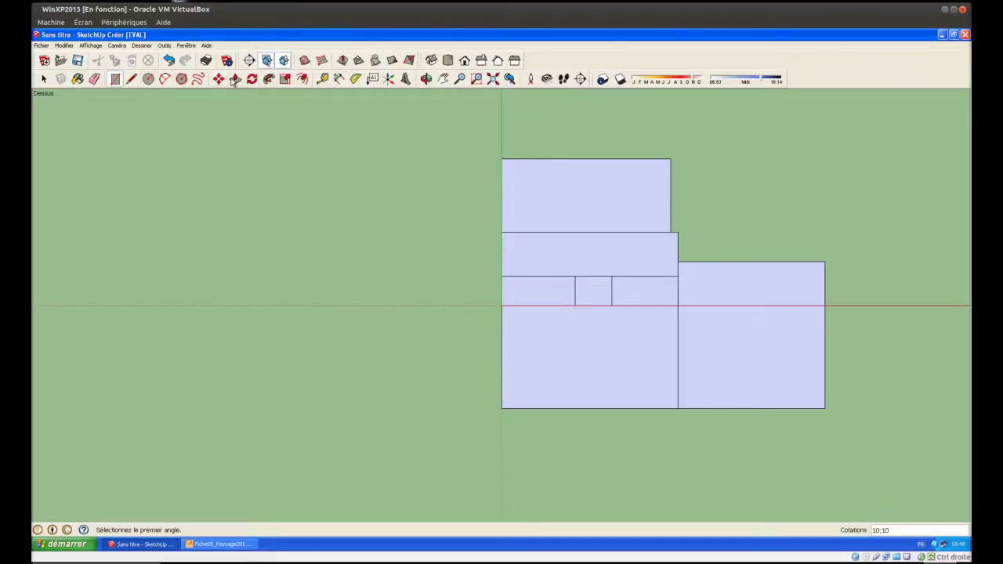
Erase the edge splitting the slab faces and the edges dividing the stacked footprint blocks.
{"action": "left_click", "coordinate": [95, 79]}
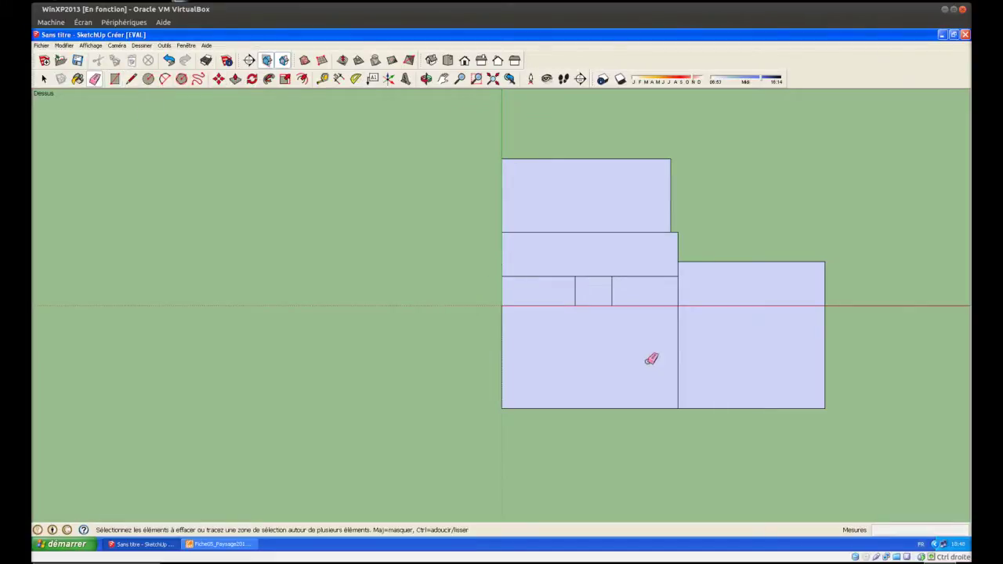
{"action": "left_click", "coordinate": [679, 359]}
{"action": "left_click", "coordinate": [523, 275]}
{"action": "left_click", "coordinate": [543, 232]}
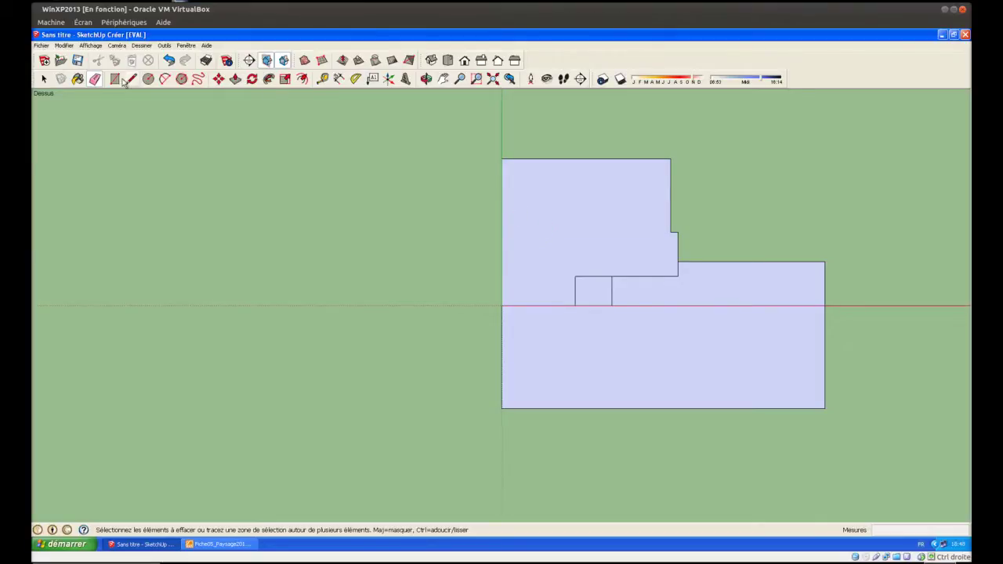
{"action": "left_click", "coordinate": [235, 80]}
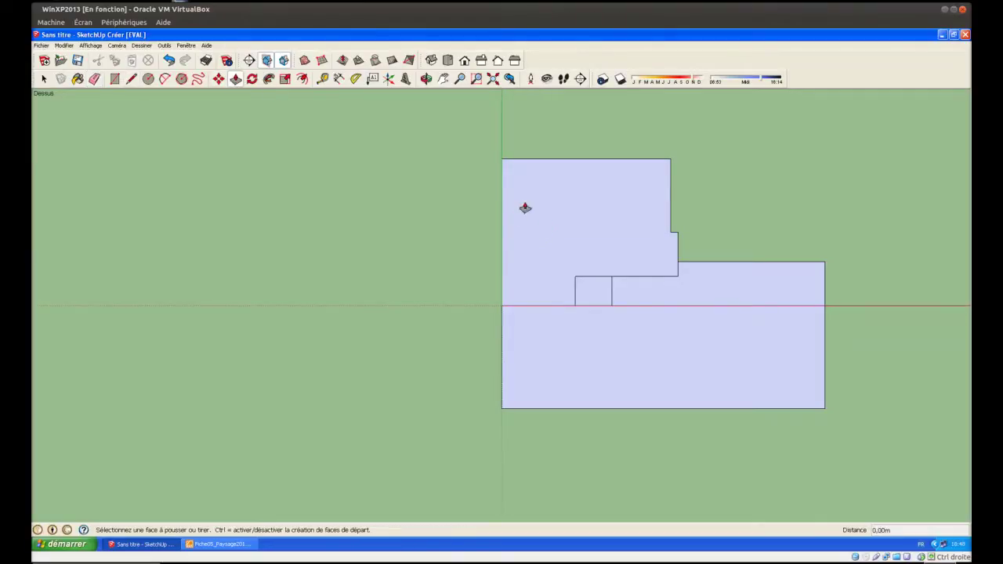
Raise the building footprint 9.13 m and push the small front block down 6 m.
{"action": "left_click", "coordinate": [577, 208]}
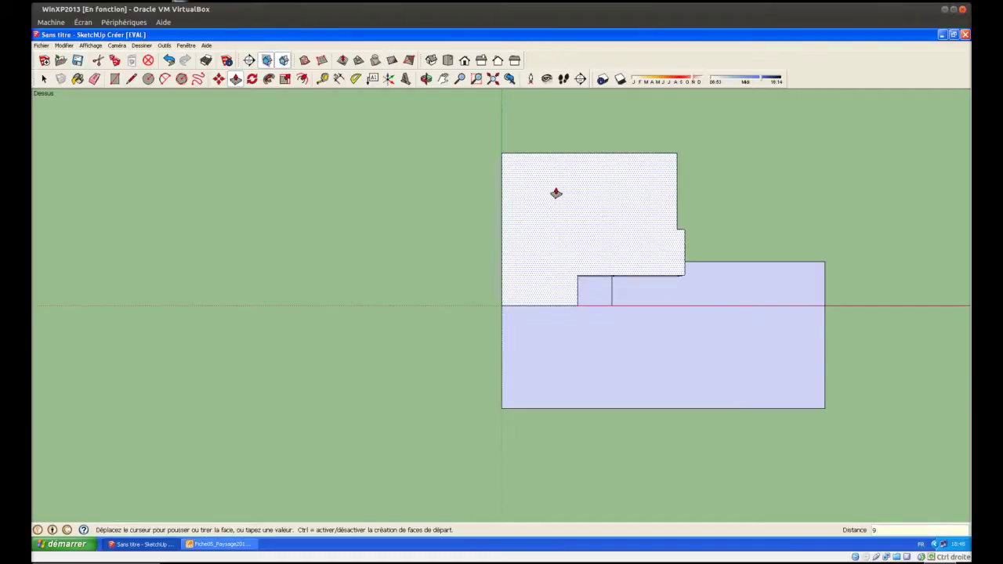
{"action": "type", "text": "9,13"}
{"action": "key", "text": "Return"}
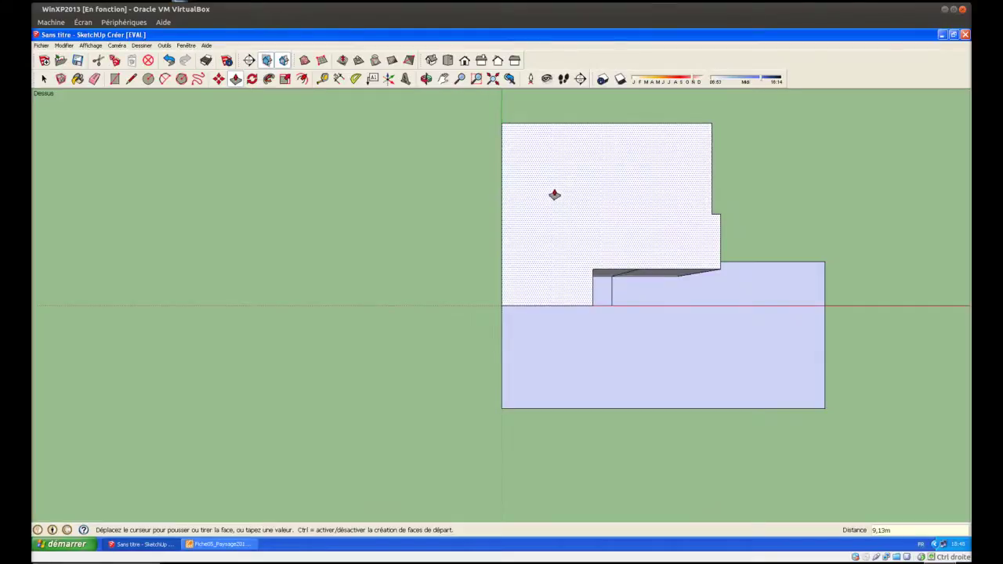
{"action": "left_click", "coordinate": [600, 290]}
{"action": "type", "text": "6,00m"}
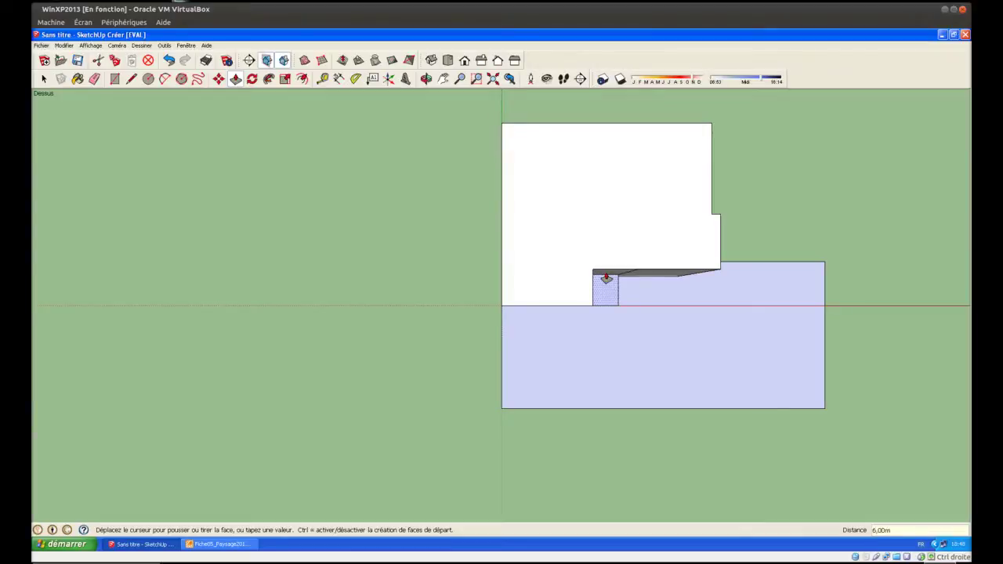
{"action": "key", "text": "Return"}
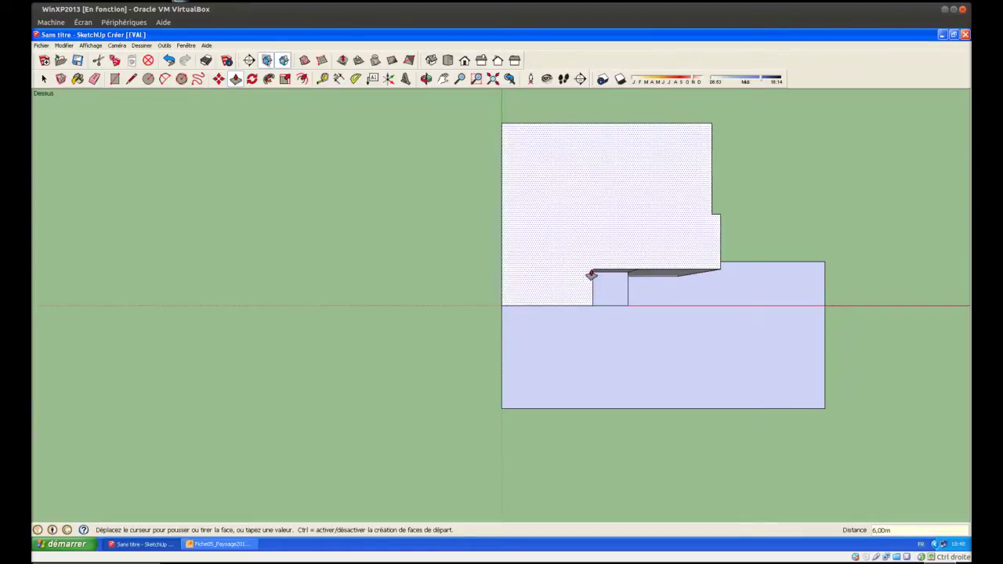
{"action": "middle_click_drag", "start_coordinate": [468, 350], "coordinate": [431, 134]}
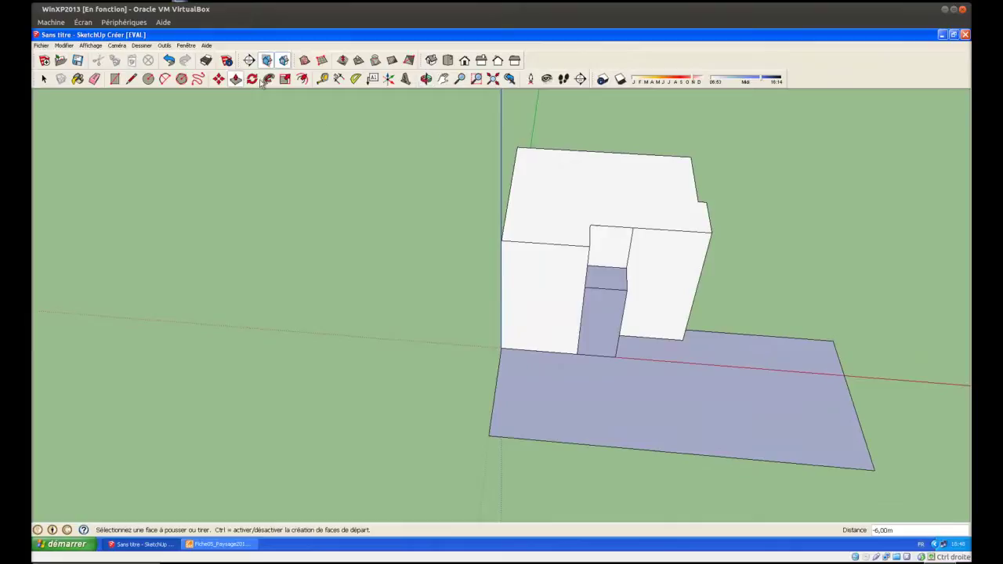
Draw a diagonal line at the door head and push the resulting triangle 2 m.
{"action": "left_click", "coordinate": [94, 78]}
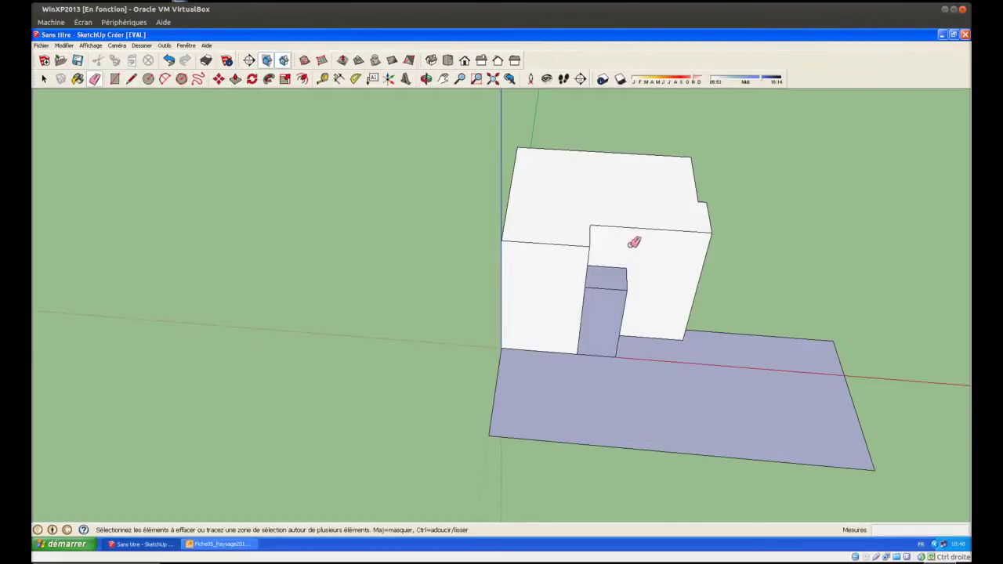
{"action": "middle_click_drag", "start_coordinate": [746, 298], "coordinate": [734, 191]}
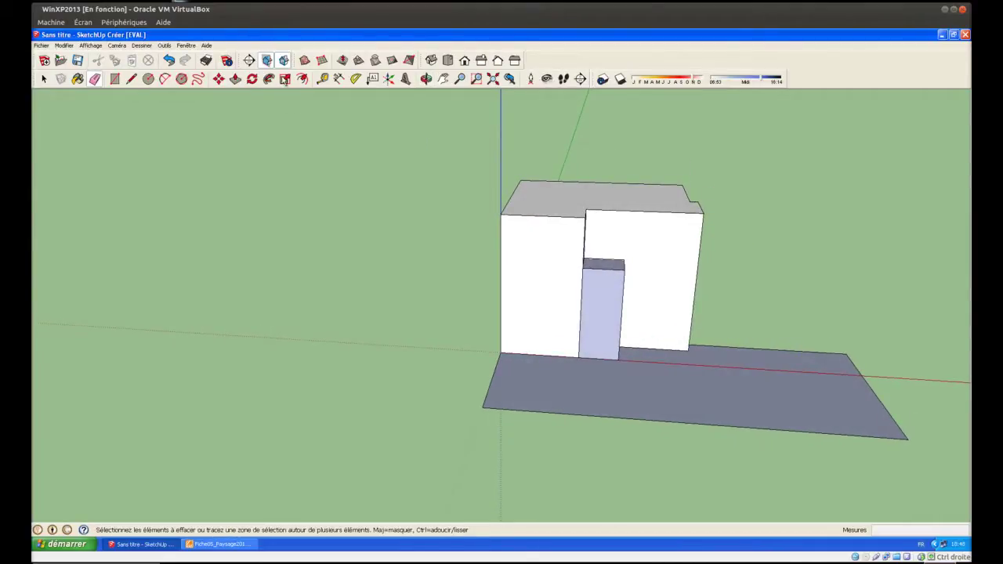
{"action": "left_click", "coordinate": [132, 79]}
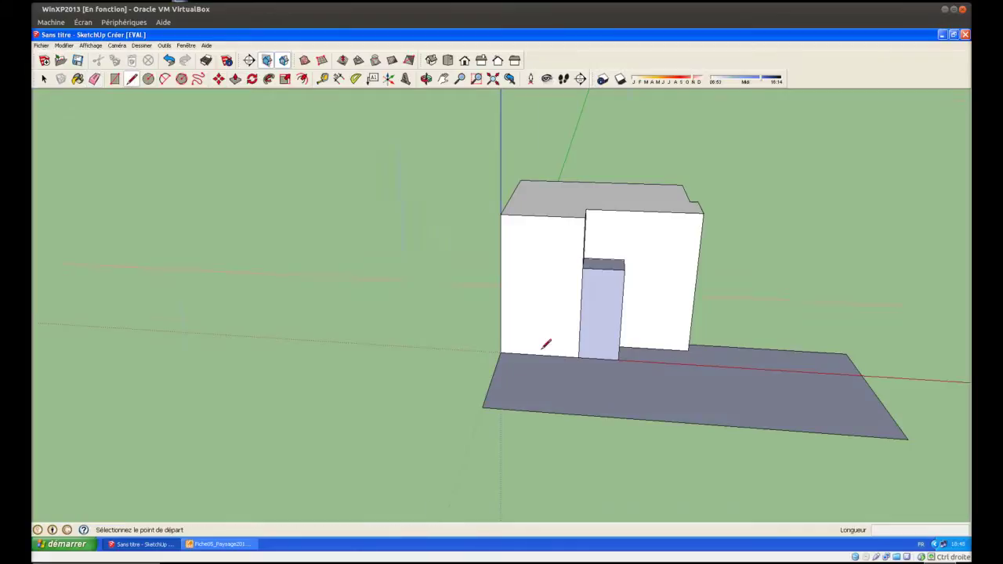
{"action": "left_click", "coordinate": [619, 359]}
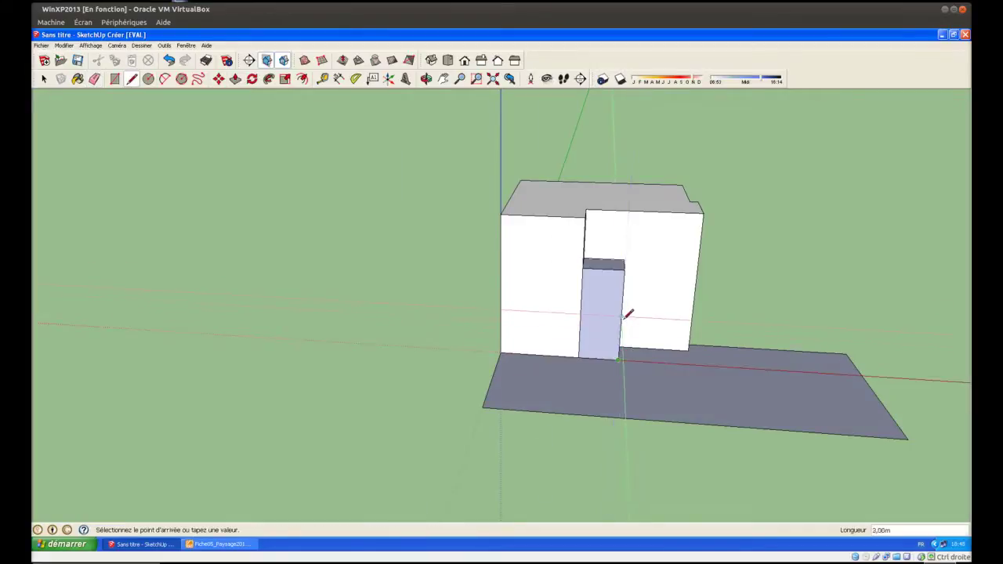
{"action": "type", "text": "5"}
{"action": "key", "text": "Escape"}
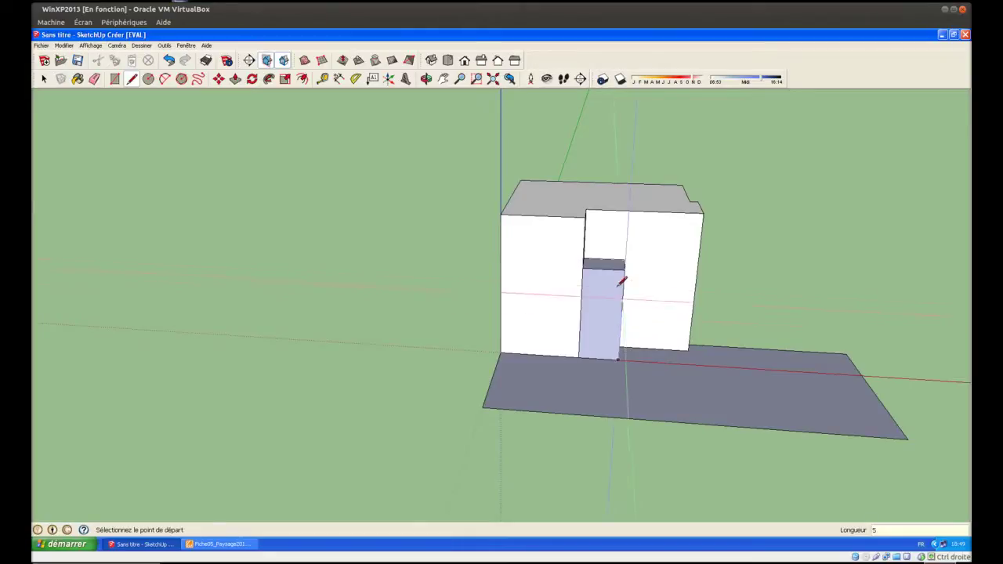
{"action": "left_click", "coordinate": [624, 287]}
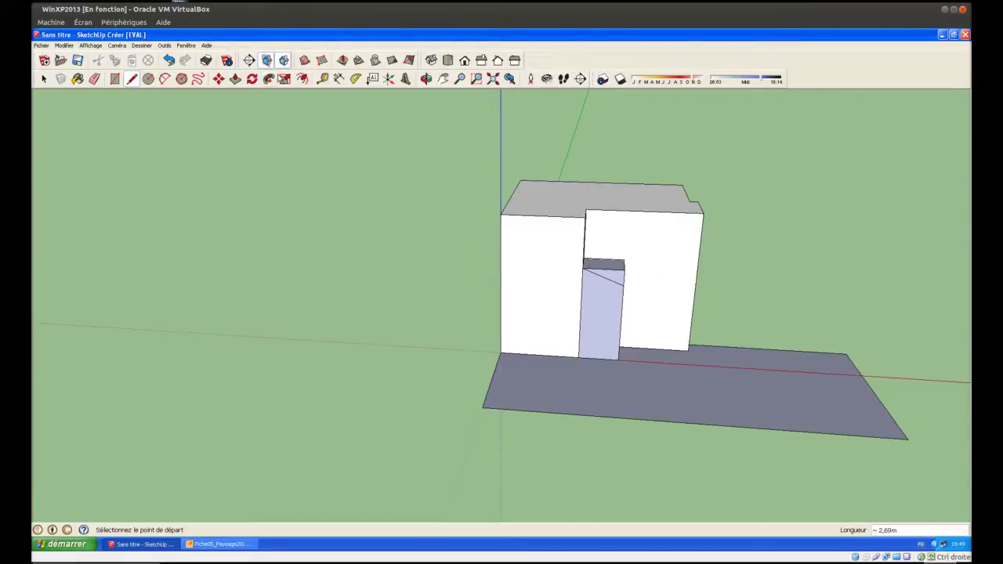
{"action": "left_click", "coordinate": [235, 79]}
{"action": "left_click", "coordinate": [616, 273]}
{"action": "type", "text": "2,00m"}
{"action": "key", "text": "Return"}
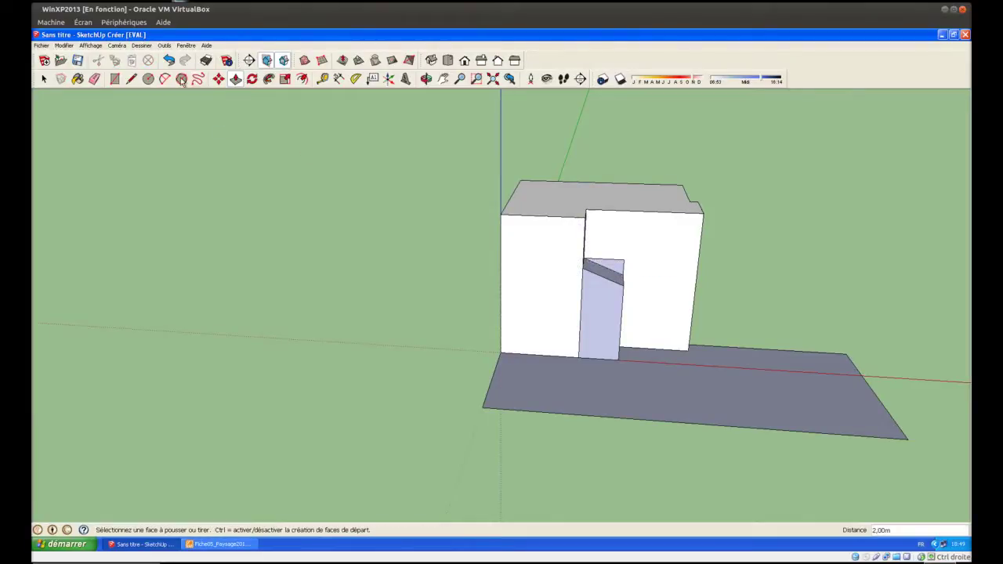
Erase the edge near the door top and redraw the line from the wall's top-right corner to the door corner.
{"action": "left_click", "coordinate": [95, 79]}
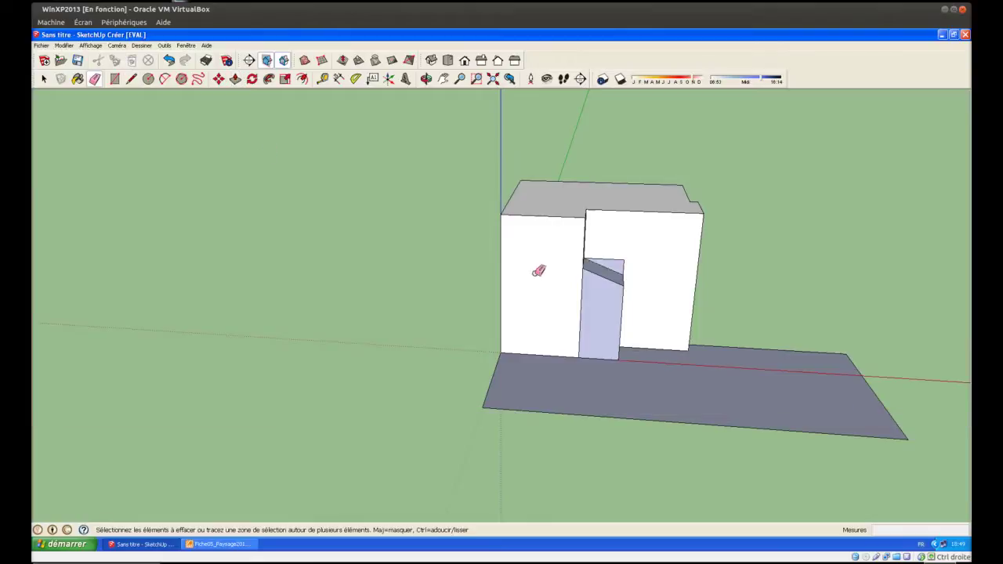
{"action": "left_click", "coordinate": [624, 260]}
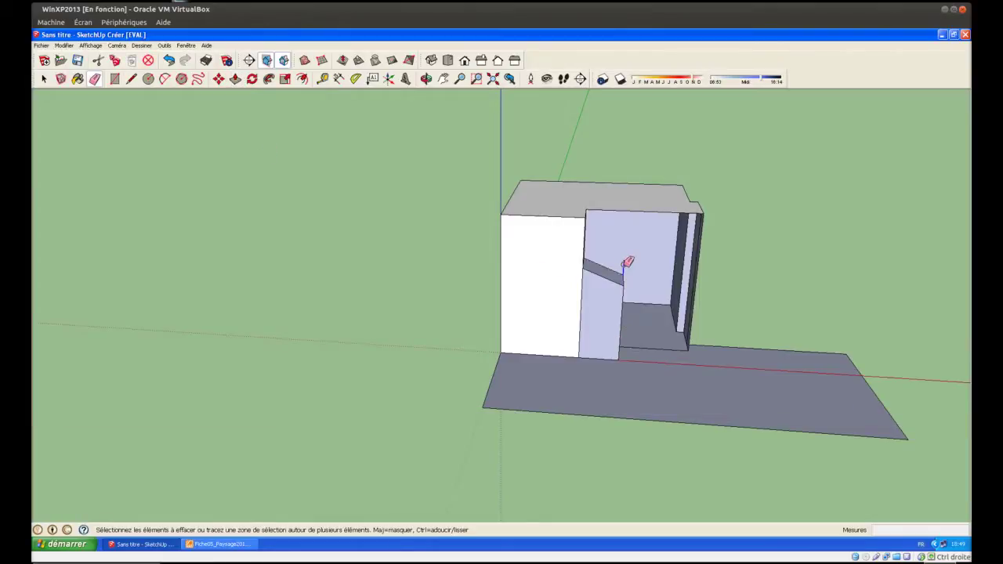
{"action": "left_click", "coordinate": [132, 78]}
{"action": "left_click", "coordinate": [705, 210]}
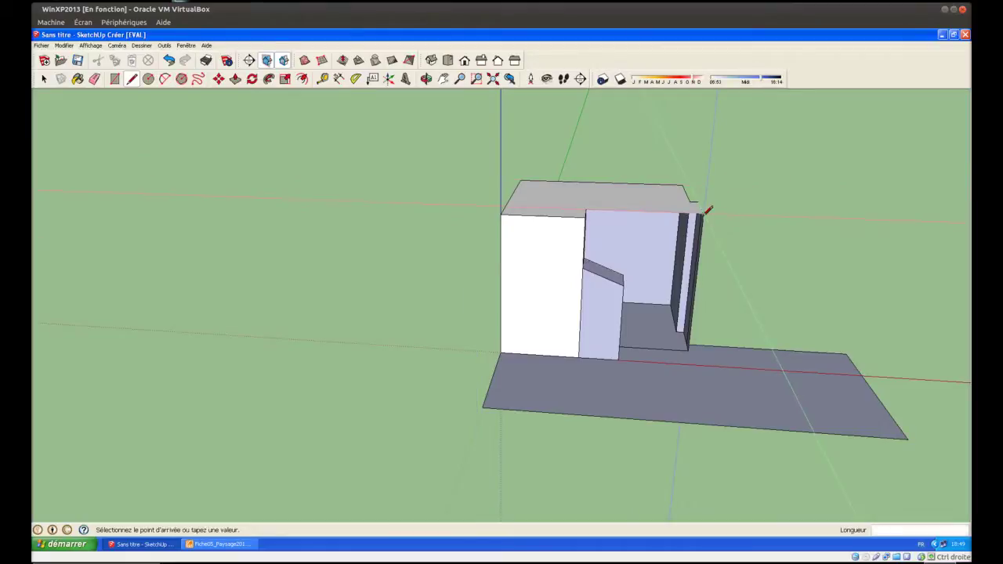
{"action": "left_click", "coordinate": [623, 275]}
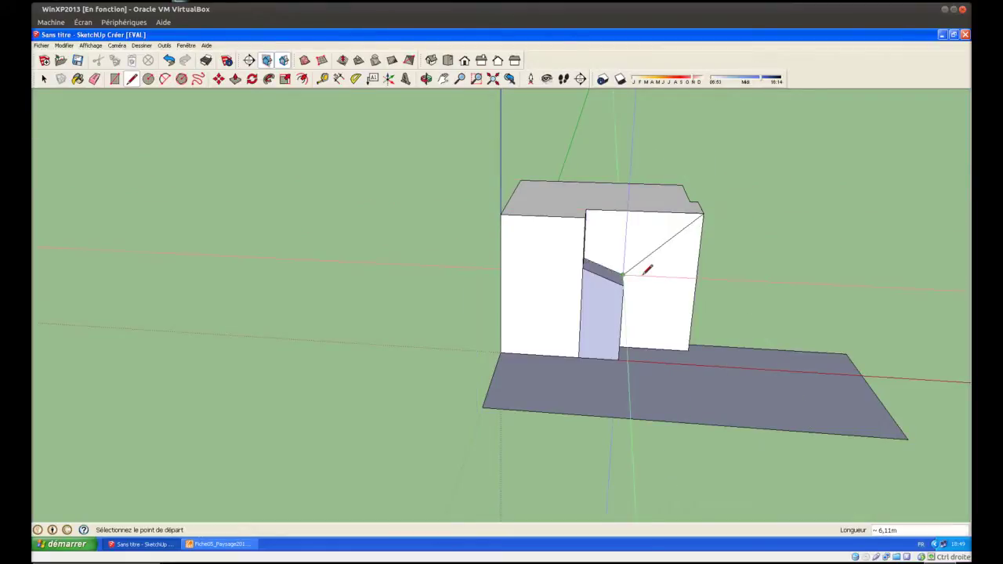
Erase the diagonal line across the right wall and orbit to the building's side.
{"action": "left_click", "coordinate": [94, 79]}
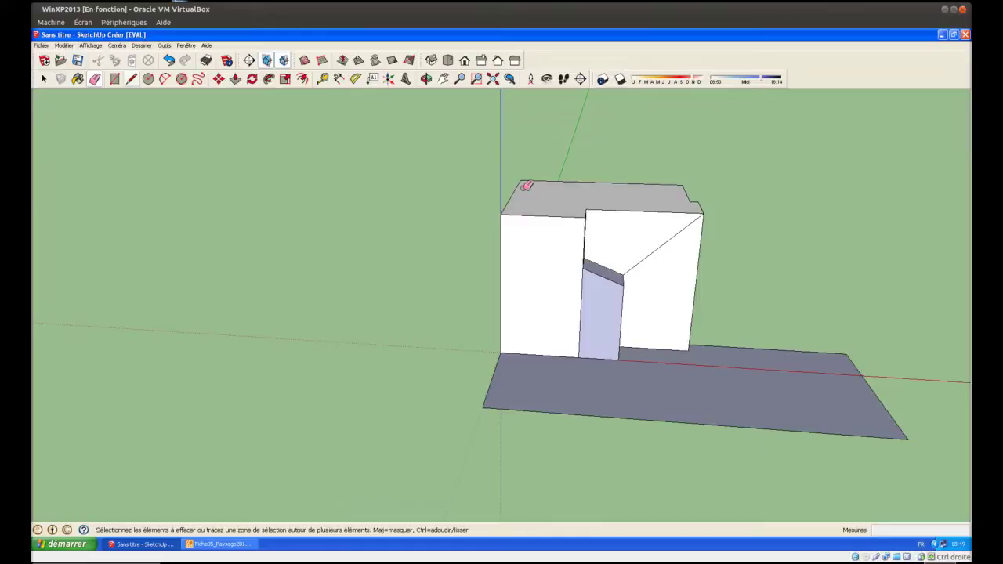
{"action": "left_click", "coordinate": [659, 244]}
{"action": "mouse_move", "coordinate": [434, 296]}
{"action": "middle_mouse_down"}
{"action": "mouse_move", "coordinate": [787, 292]}
{"action": "mouse_move", "coordinate": [902, 253]}
{"action": "middle_mouse_up"}
Draw an 8.5 m vertical edge up the side's bottom-left corner and a line across to the right edge.
{"action": "key", "text": "l"}
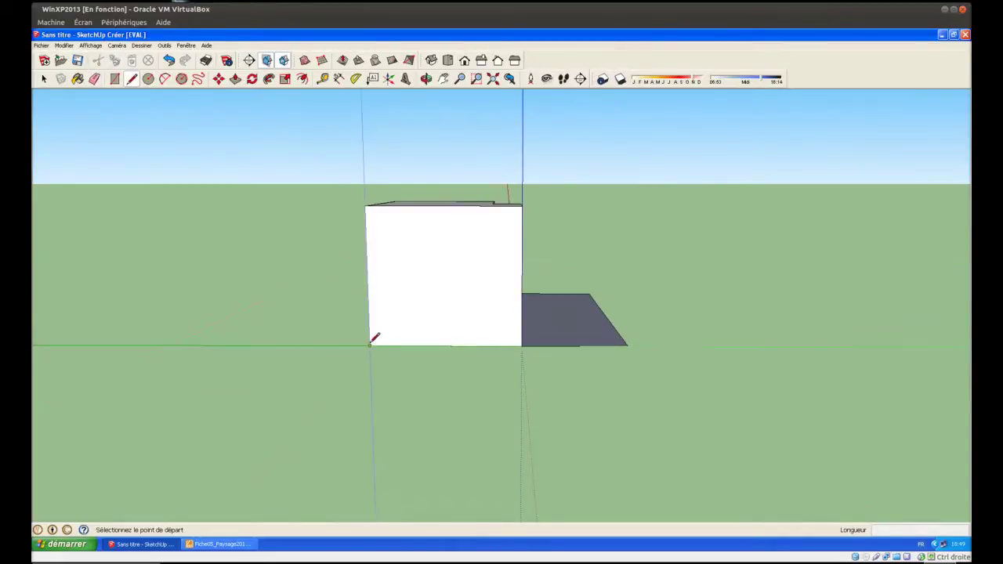
{"action": "left_click", "coordinate": [370, 344]}
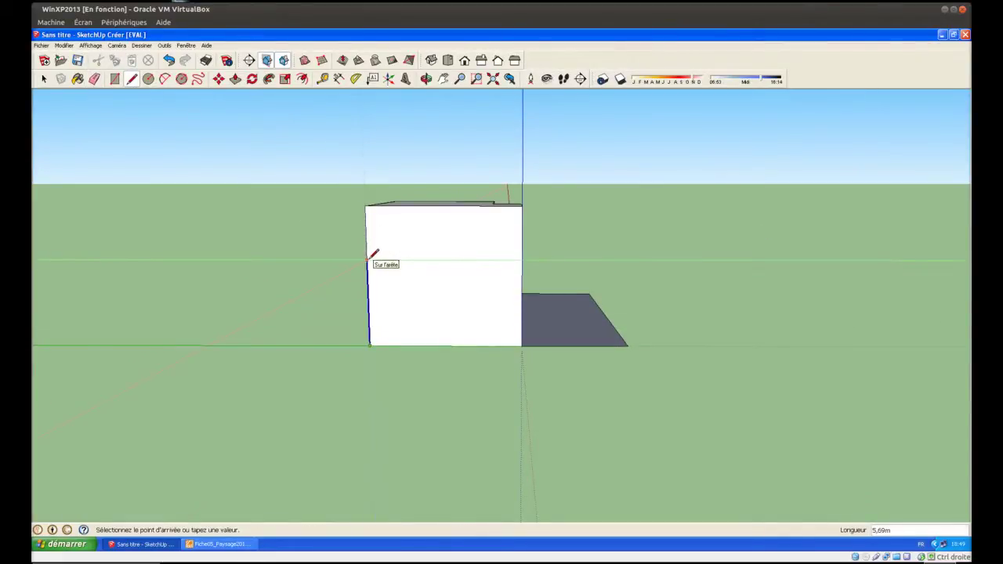
{"action": "type", "text": ",5"}
{"action": "key", "text": "Return"}
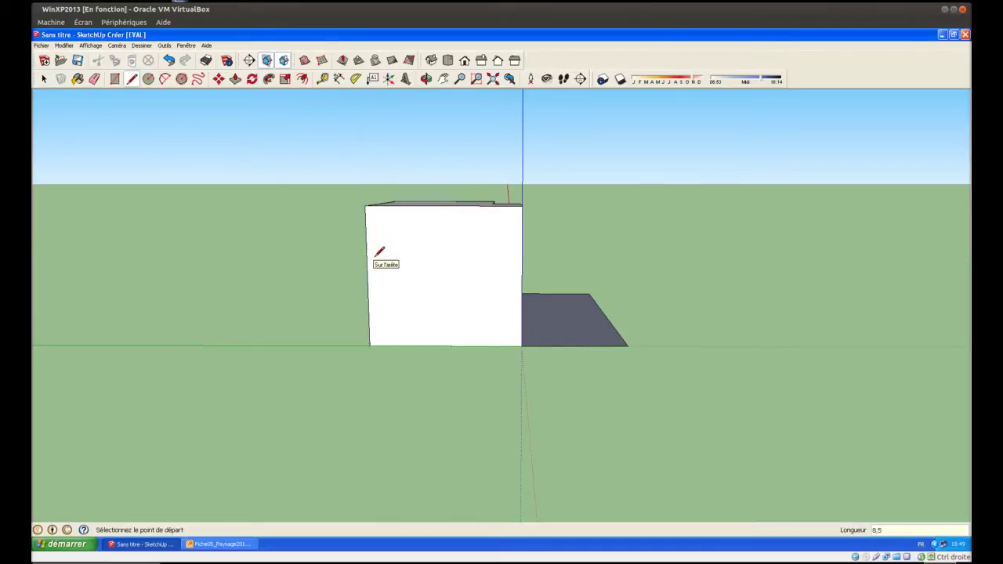
{"action": "left_click", "coordinate": [366, 213]}
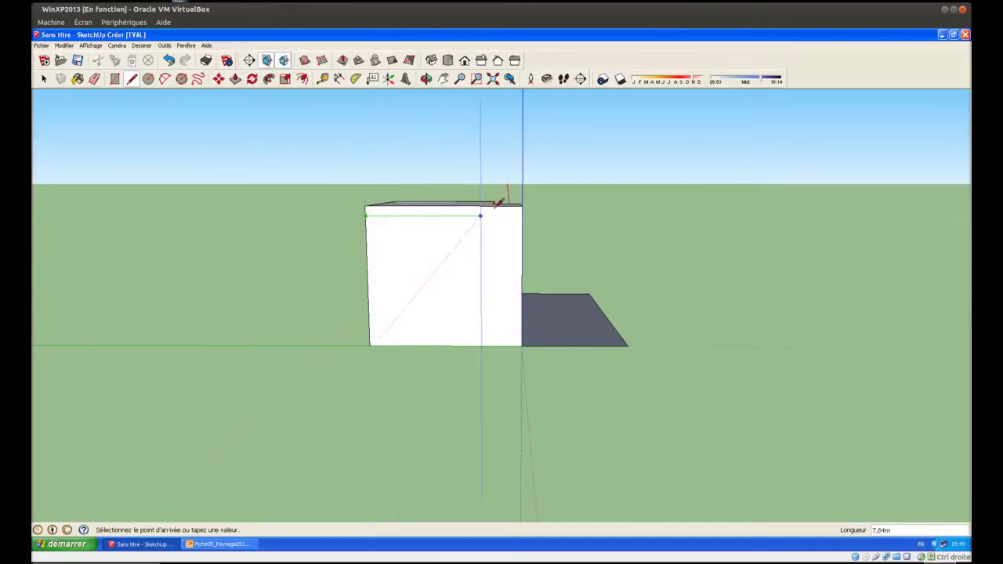
{"action": "left_click", "coordinate": [521, 206]}
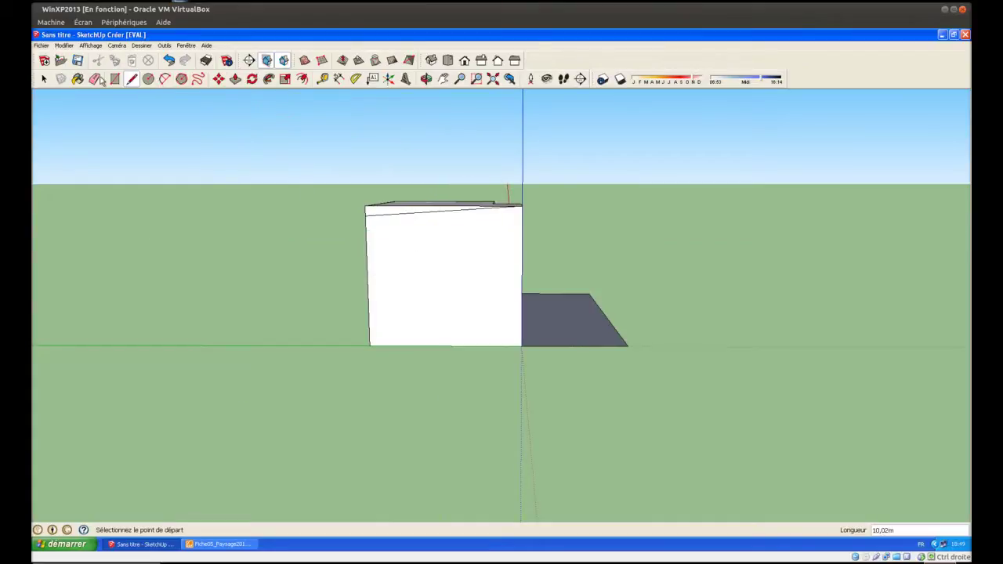
{"action": "left_click", "coordinate": [235, 80]}
Push the top strip down 5 m, then 6.5 m, and the small top face down 0.5 m.
{"action": "mouse_move", "coordinate": [298, 258]}
{"action": "middle_mouse_down"}
{"action": "mouse_move", "coordinate": [319, 291]}
{"action": "mouse_move", "coordinate": [369, 265]}
{"action": "middle_mouse_up"}
{"action": "left_click", "coordinate": [381, 227]}
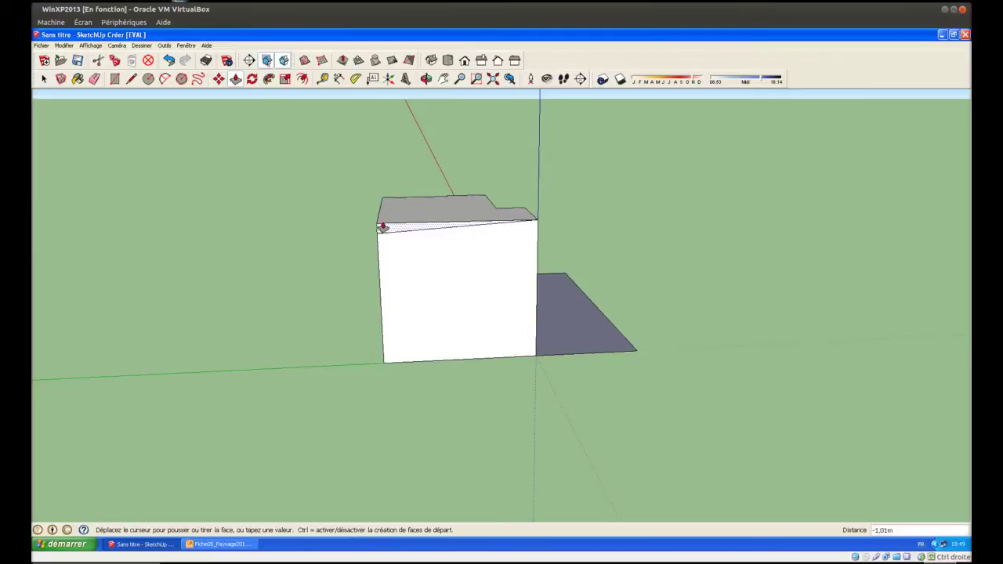
{"action": "left_click", "coordinate": [385, 212]}
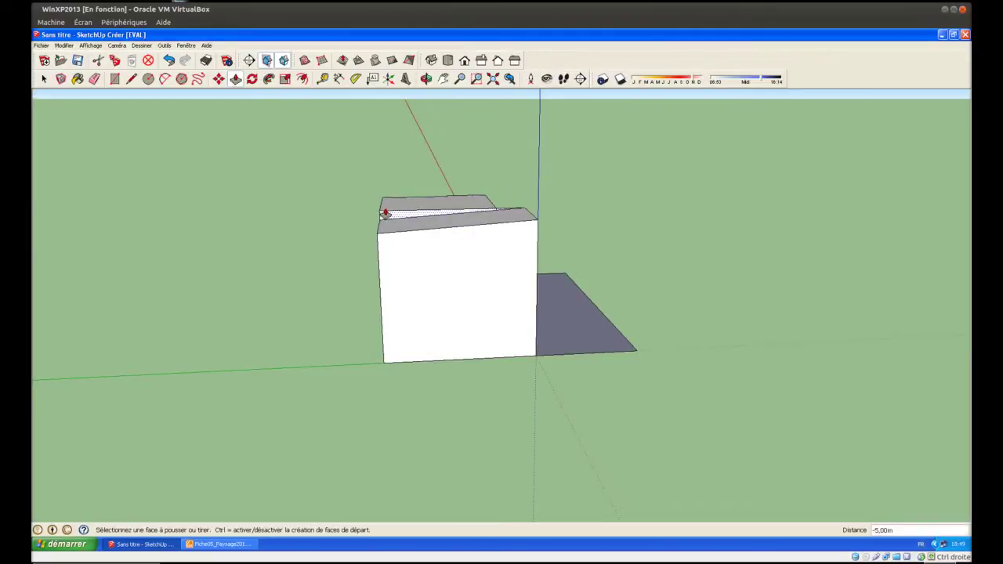
{"action": "left_click", "coordinate": [384, 216]}
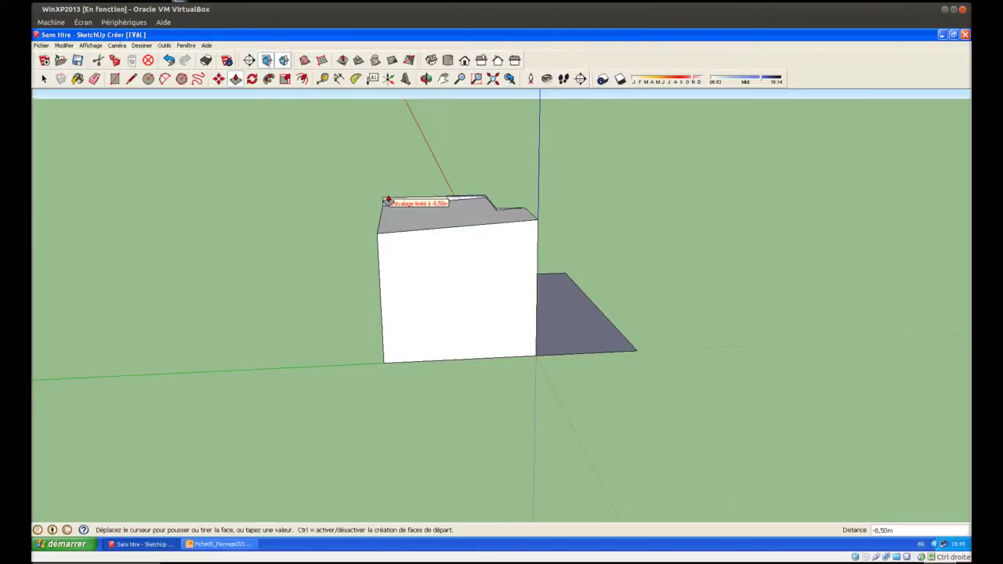
{"action": "left_click", "coordinate": [387, 203]}
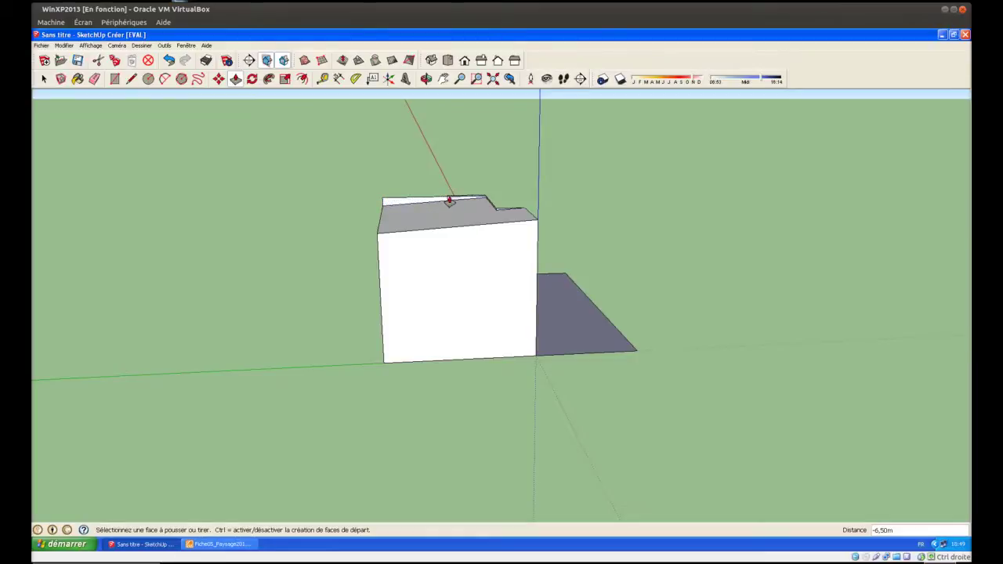
{"action": "left_click", "coordinate": [459, 204]}
{"action": "left_click", "coordinate": [459, 198]}
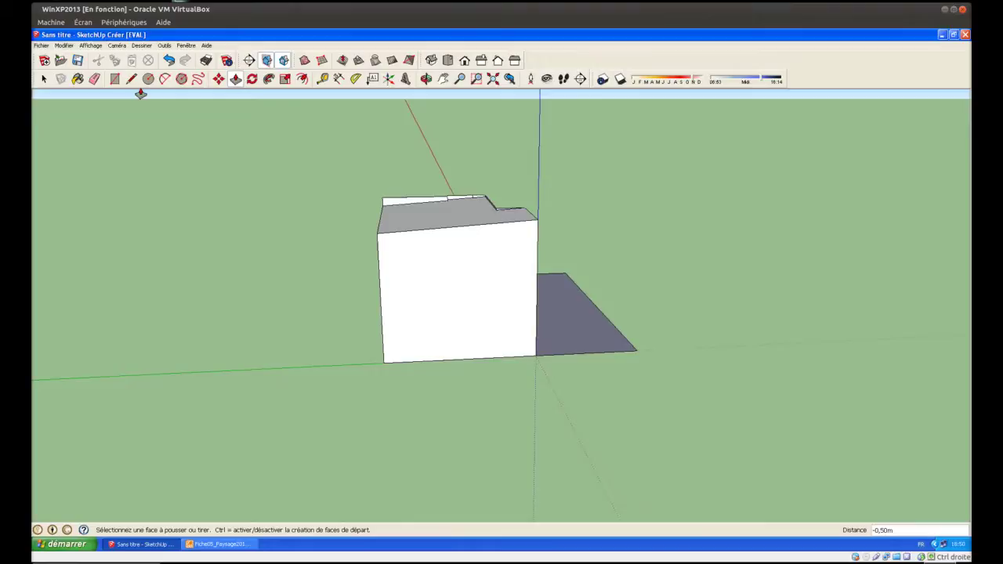
{"action": "scroll", "coordinate": [567, 291], "scroll_direction": "up", "scroll_amount": 3}
Erase the stray and duplicate edges along the roof's front, back and notch.
{"action": "mouse_move", "coordinate": [369, 253]}
{"action": "middle_mouse_down"}
{"action": "mouse_move", "coordinate": [422, 330]}
{"action": "mouse_move", "coordinate": [504, 342]}
{"action": "middle_mouse_up"}
{"action": "key", "text": "e"}
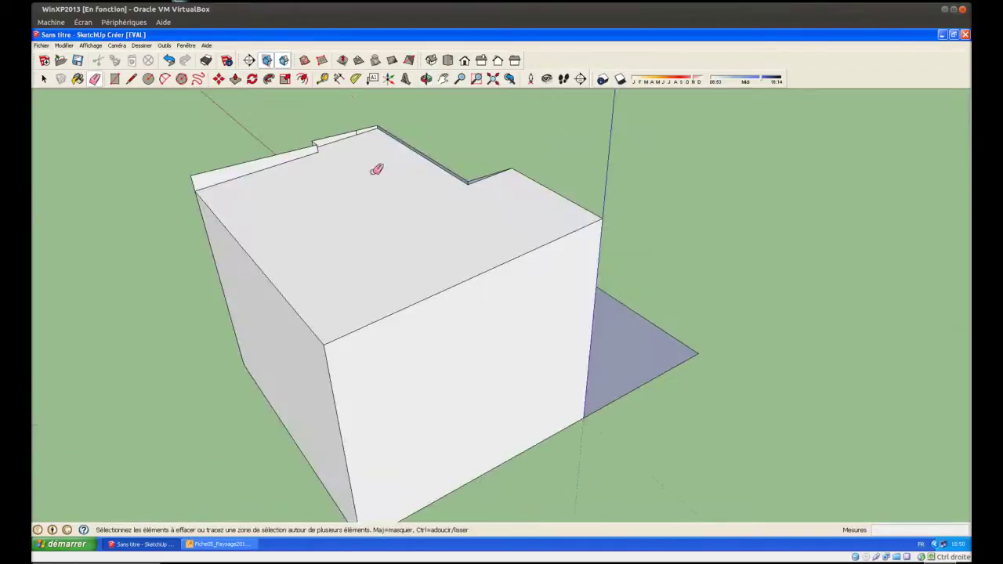
{"action": "left_click", "coordinate": [213, 166]}
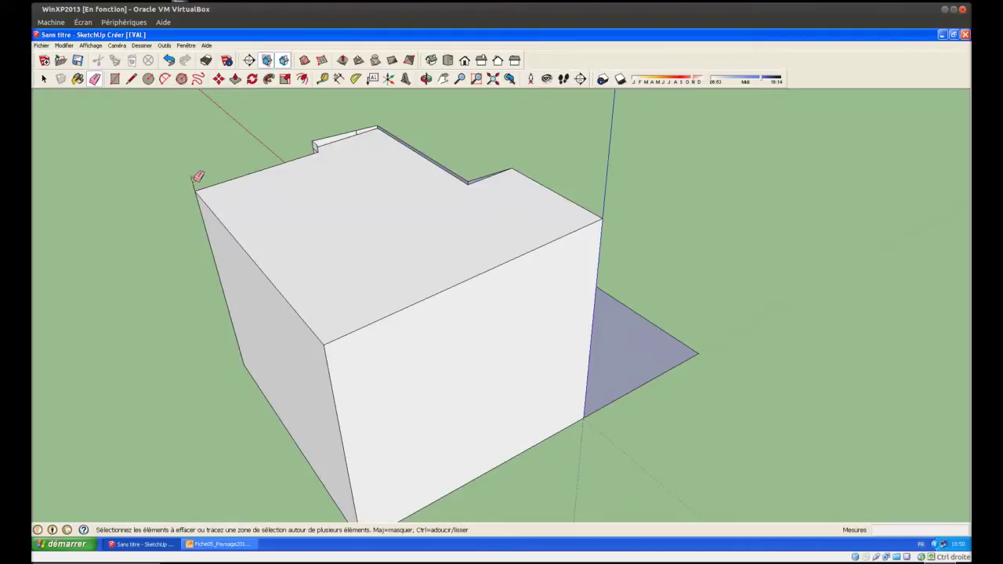
{"action": "left_click_drag", "start_coordinate": [333, 134], "coordinate": [320, 140]}
{"action": "left_click_drag", "start_coordinate": [348, 135], "coordinate": [364, 129]}
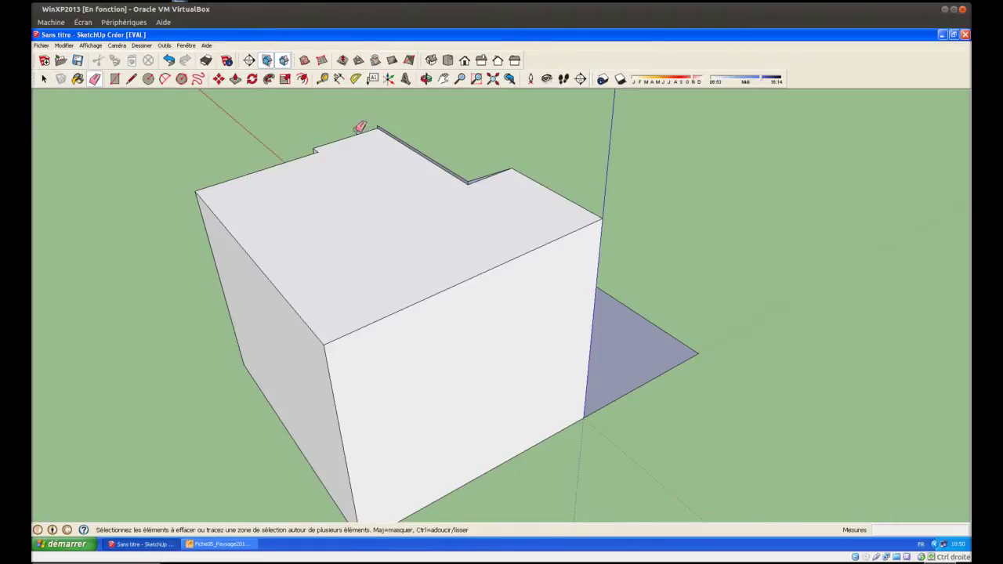
{"action": "left_click_drag", "start_coordinate": [394, 131], "coordinate": [398, 125]}
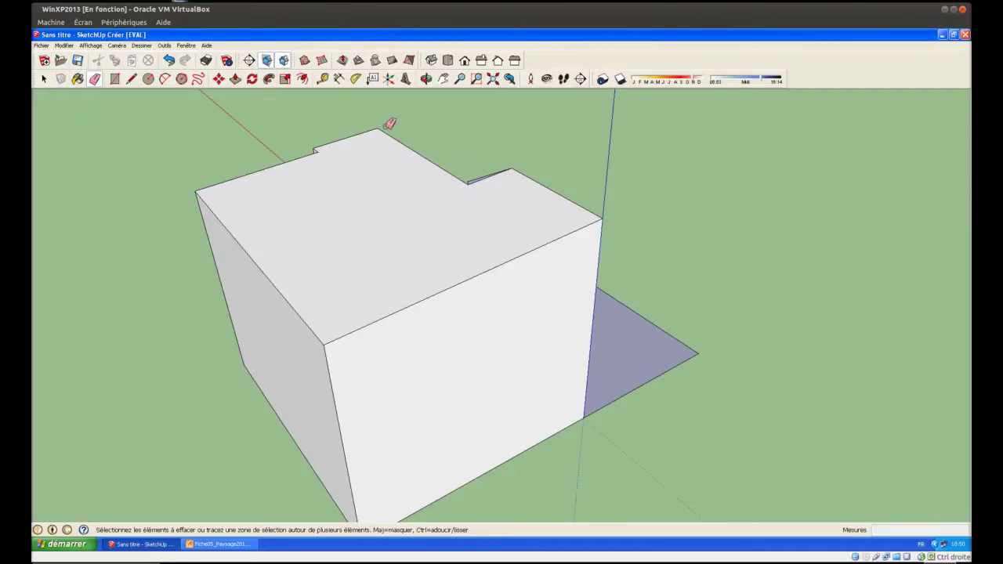
{"action": "left_click_drag", "start_coordinate": [471, 180], "coordinate": [469, 182]}
Erase the stray vertical edges on the front wall and beside the shaded recess.
{"action": "mouse_move", "coordinate": [164, 272]}
{"action": "middle_mouse_down"}
{"action": "mouse_move", "coordinate": [508, 360]}
{"action": "mouse_move", "coordinate": [664, 299]}
{"action": "middle_mouse_up"}
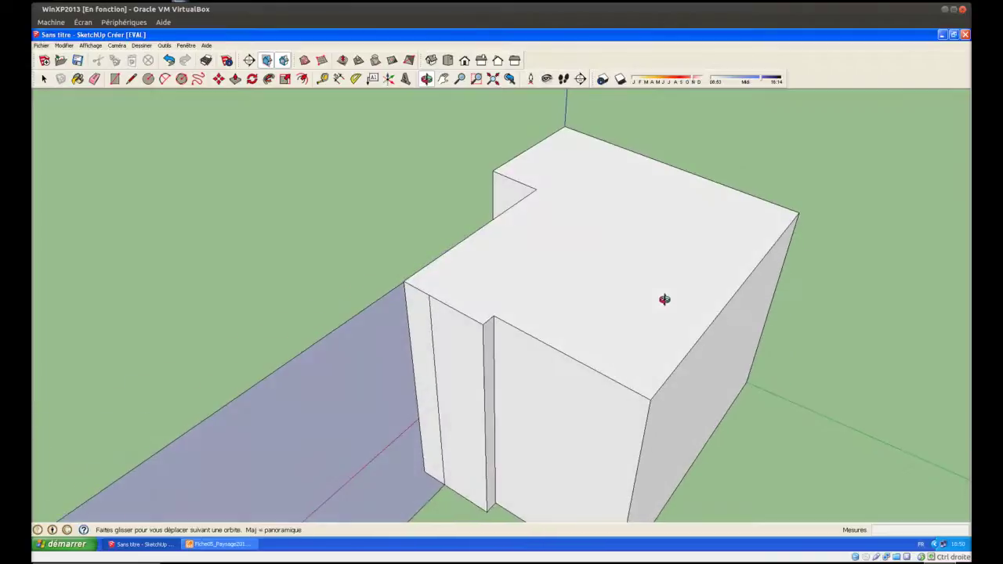
{"action": "left_click", "coordinate": [435, 343]}
{"action": "mouse_move", "coordinate": [554, 383]}
{"action": "middle_mouse_down"}
{"action": "mouse_move", "coordinate": [710, 403]}
{"action": "mouse_move", "coordinate": [781, 376]}
{"action": "mouse_move", "coordinate": [851, 374]}
{"action": "mouse_move", "coordinate": [912, 353]}
{"action": "mouse_move", "coordinate": [914, 321]}
{"action": "middle_mouse_up"}
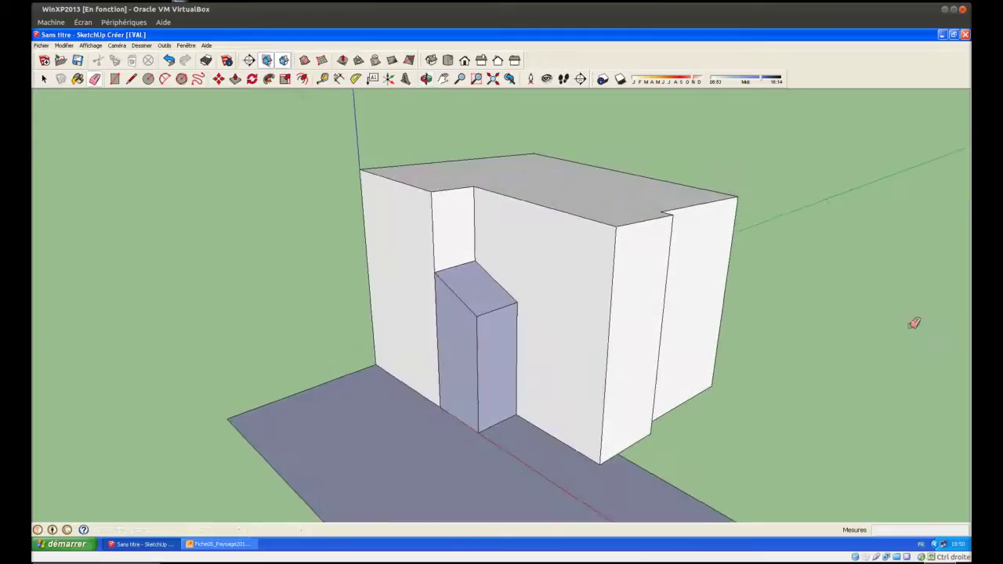
{"action": "left_click", "coordinate": [437, 357]}
{"action": "mouse_move", "coordinate": [775, 344]}
{"action": "middle_mouse_down"}
{"action": "mouse_move", "coordinate": [775, 363]}
{"action": "mouse_move", "coordinate": [693, 398]}
{"action": "middle_mouse_up"}
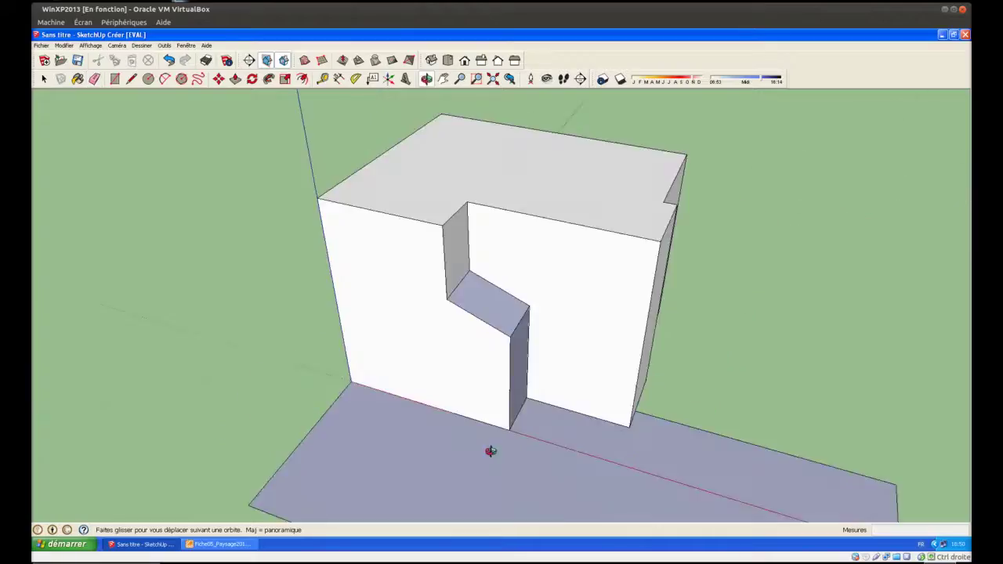
{"action": "mouse_move", "coordinate": [493, 447]}
{"action": "middle_mouse_down"}
{"action": "mouse_move", "coordinate": [493, 418]}
{"action": "mouse_move", "coordinate": [454, 399]}
{"action": "middle_mouse_up"}
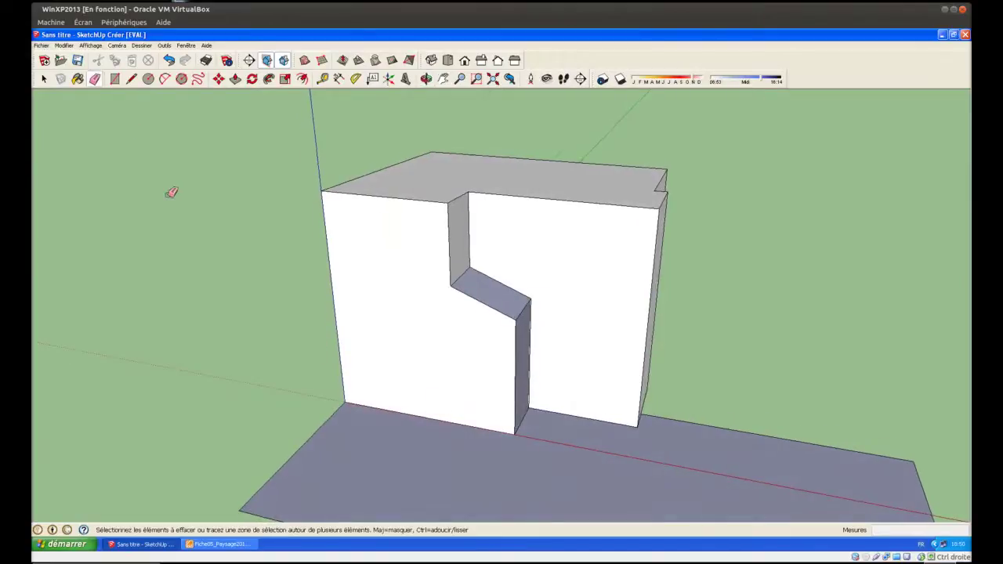
Draw a 2 m line up the building's bottom-left corner and slope a line down to the slab corner.
{"action": "left_click", "coordinate": [131, 78]}
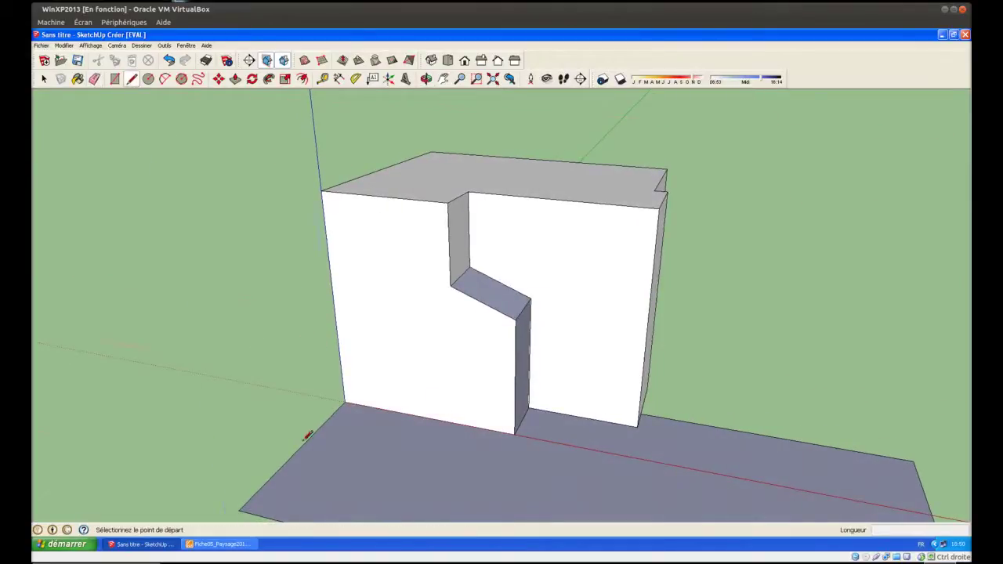
{"action": "left_click", "coordinate": [346, 402]}
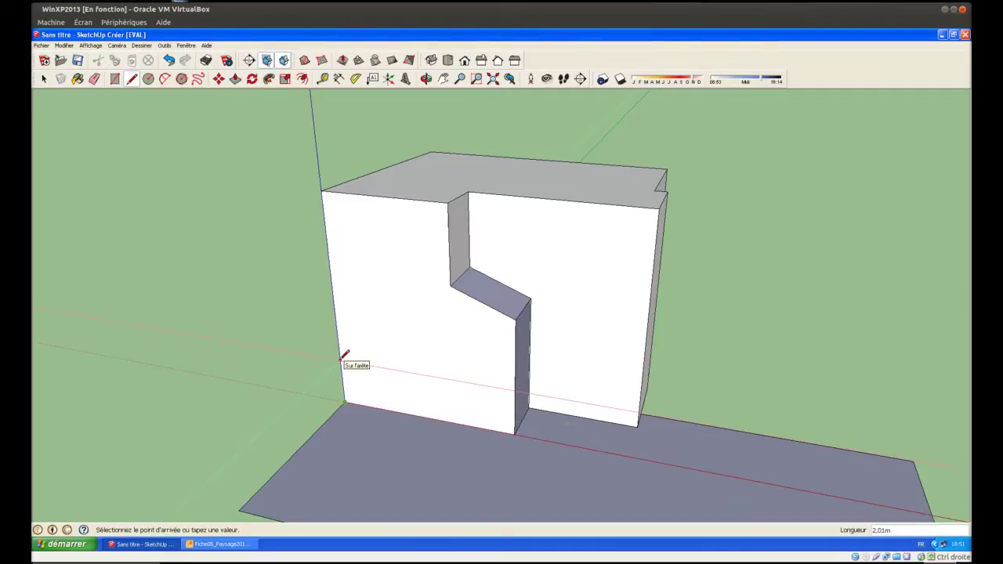
{"action": "type", "text": "2"}
{"action": "key", "text": "Return"}
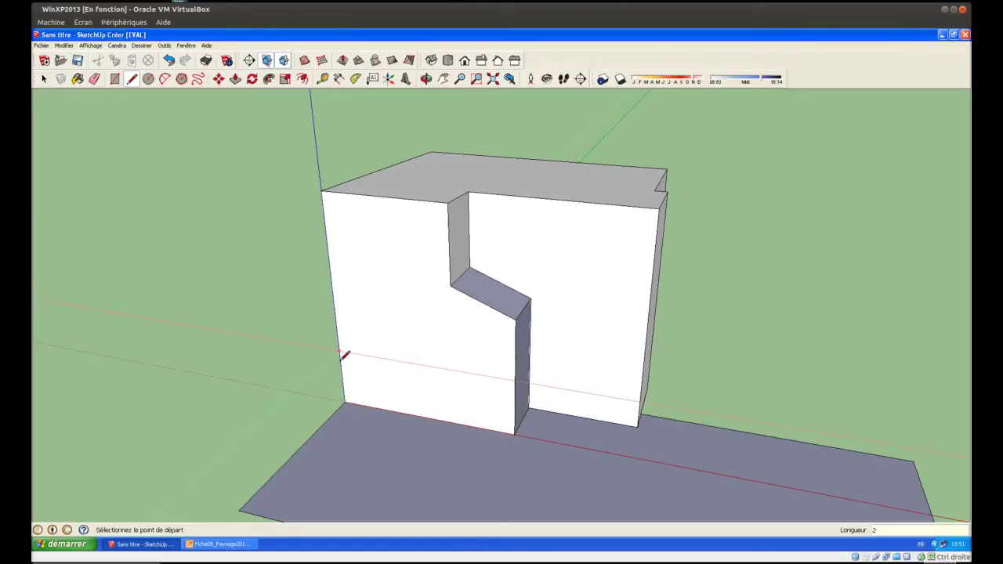
{"action": "left_click", "coordinate": [342, 359]}
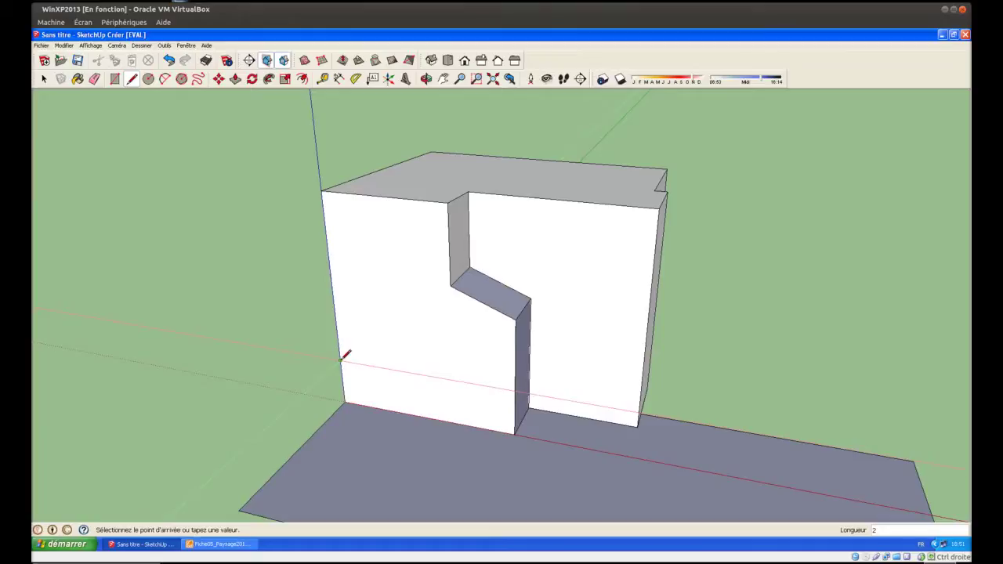
{"action": "left_click", "coordinate": [241, 507]}
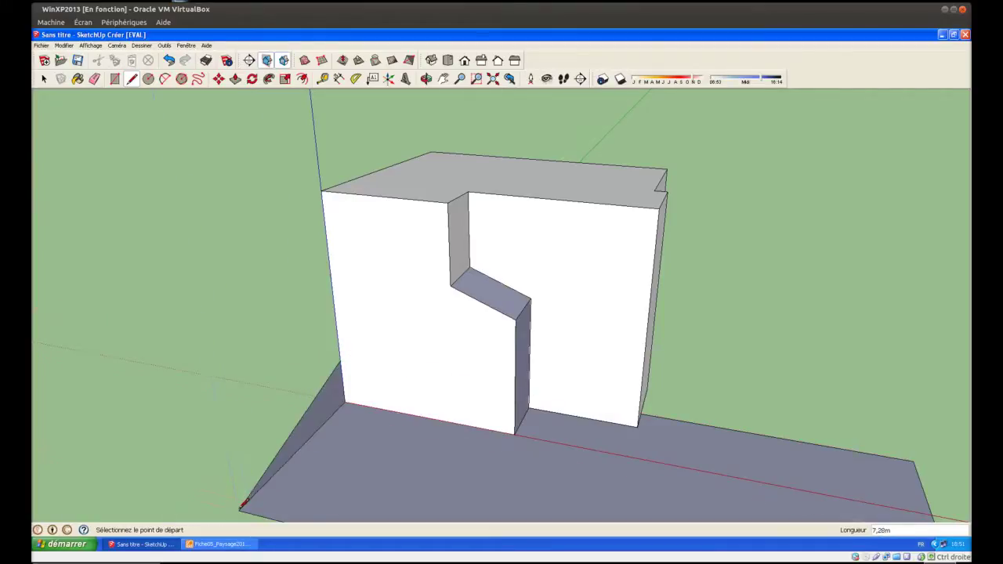
Draw a horizontal line across the front wall from the 2 m point and join it to the recess edge.
{"action": "left_click", "coordinate": [342, 361]}
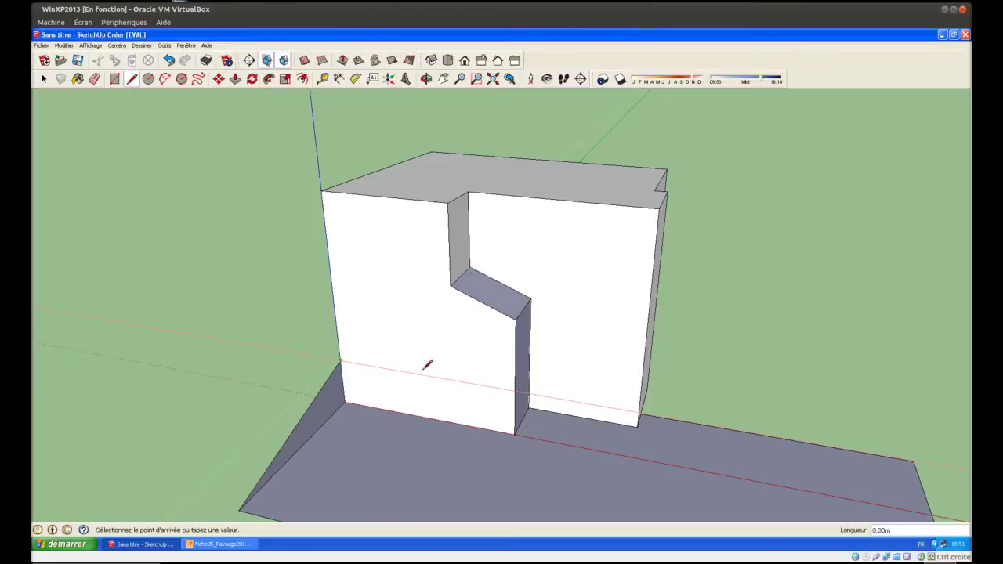
{"action": "left_click", "coordinate": [515, 389]}
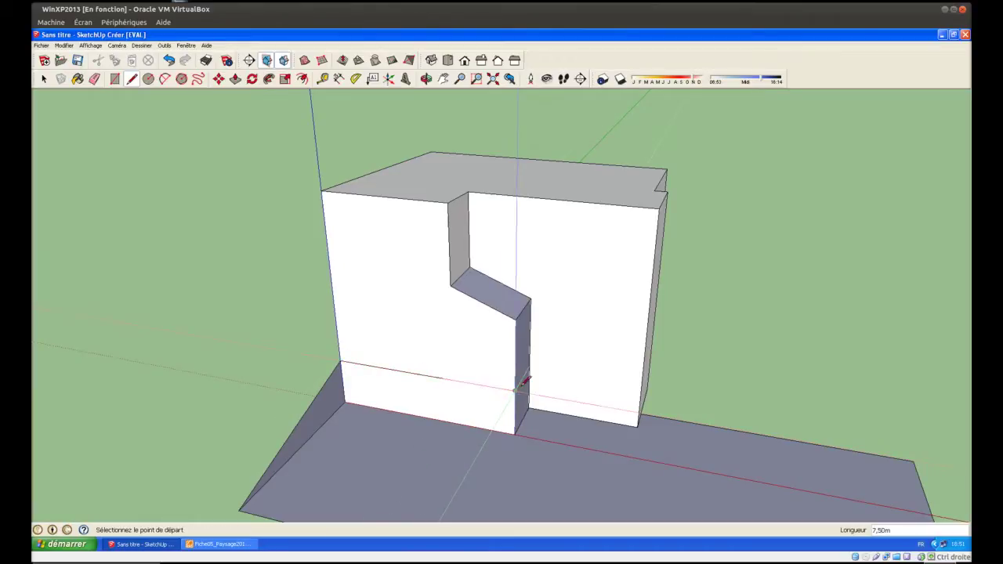
{"action": "left_click", "coordinate": [531, 365]}
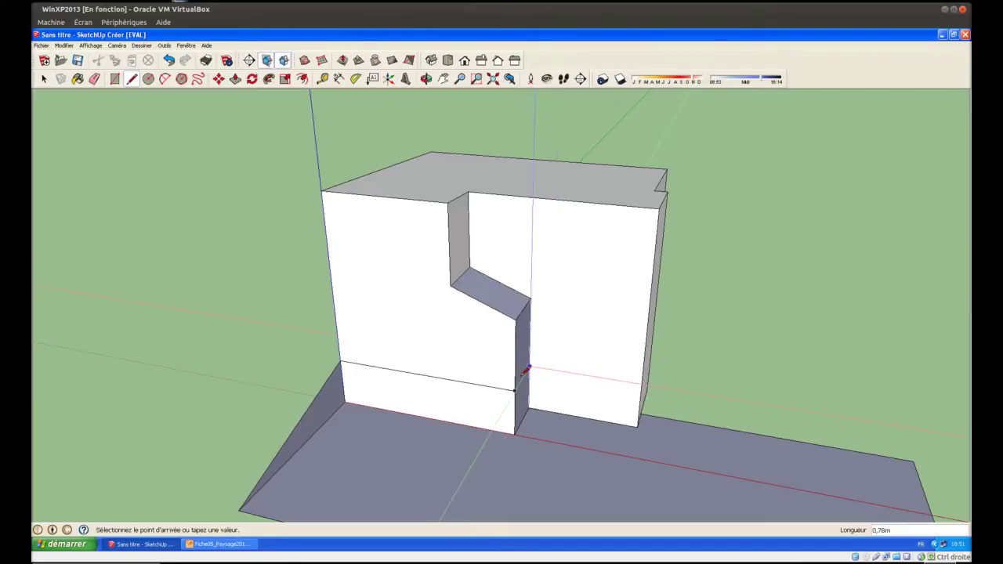
{"action": "left_click", "coordinate": [515, 390]}
{"action": "middle_click_drag", "start_coordinate": [564, 403], "coordinate": [454, 400]}
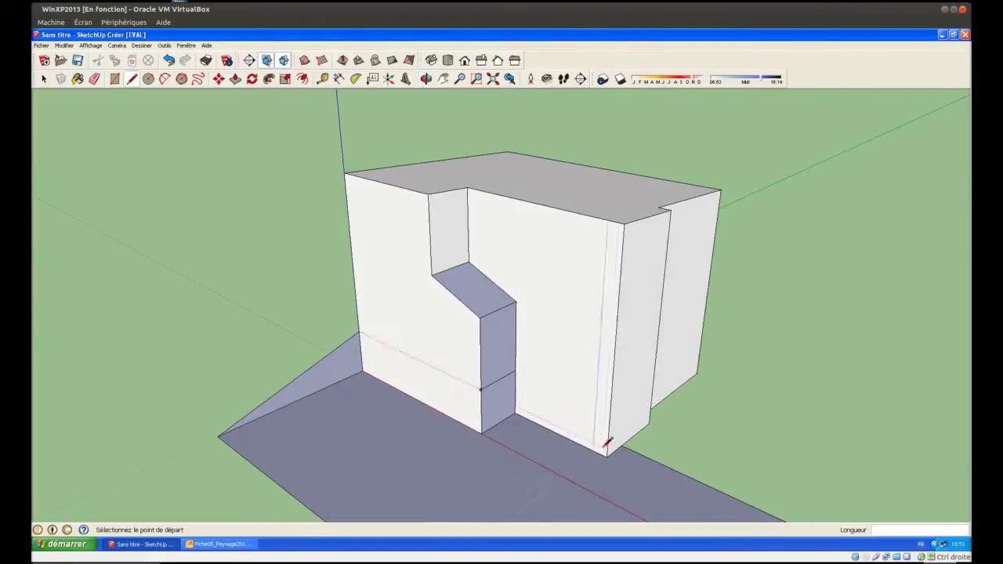
Draw a 0,5 line up the right wall's corner, then a diagonal from the recess base to the bottom corner.
{"action": "left_click", "coordinate": [608, 454]}
{"action": "type", "text": "0,5"}
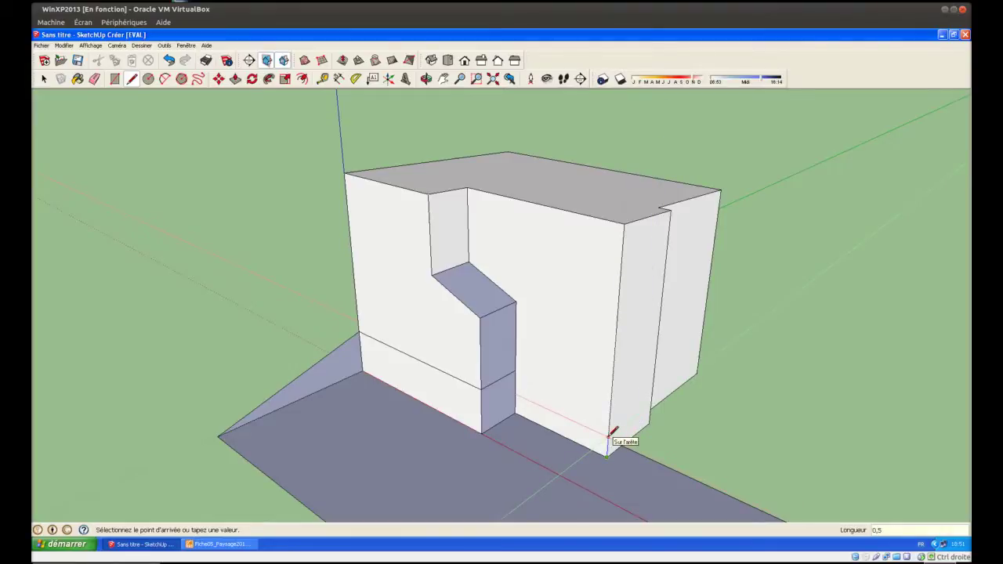
{"action": "key", "text": "Return"}
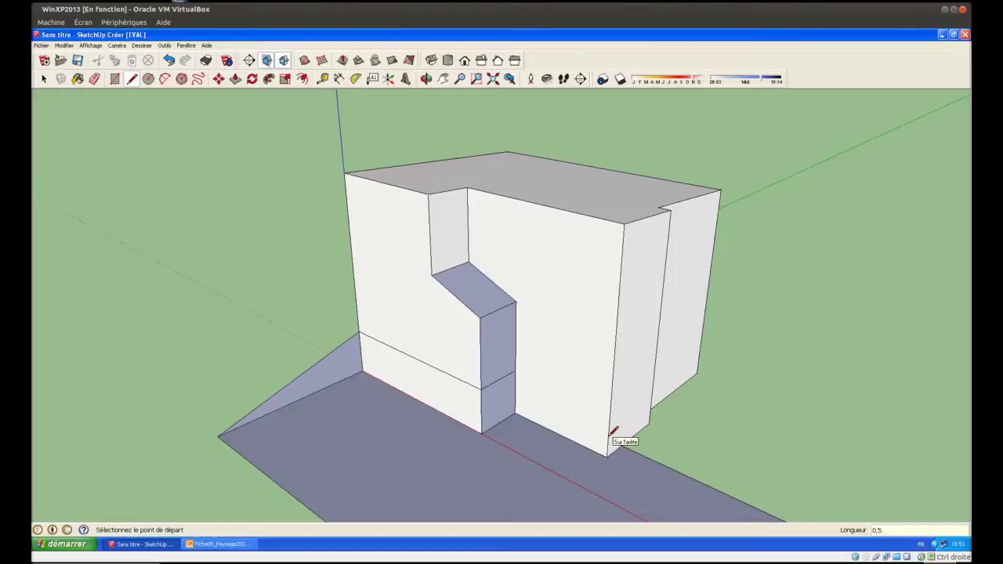
{"action": "left_click", "coordinate": [608, 447]}
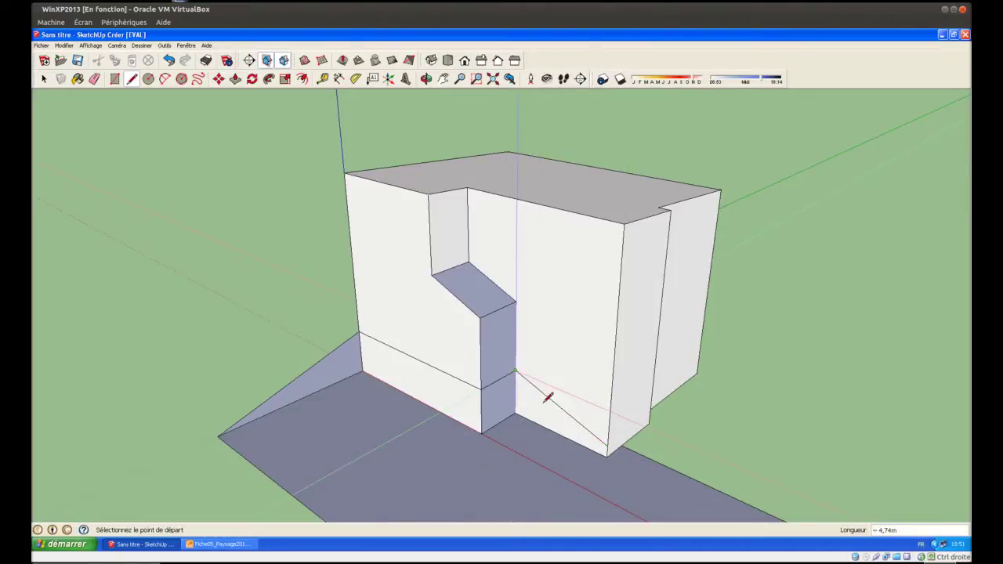
{"action": "middle_click_drag", "start_coordinate": [656, 470], "coordinate": [551, 475]}
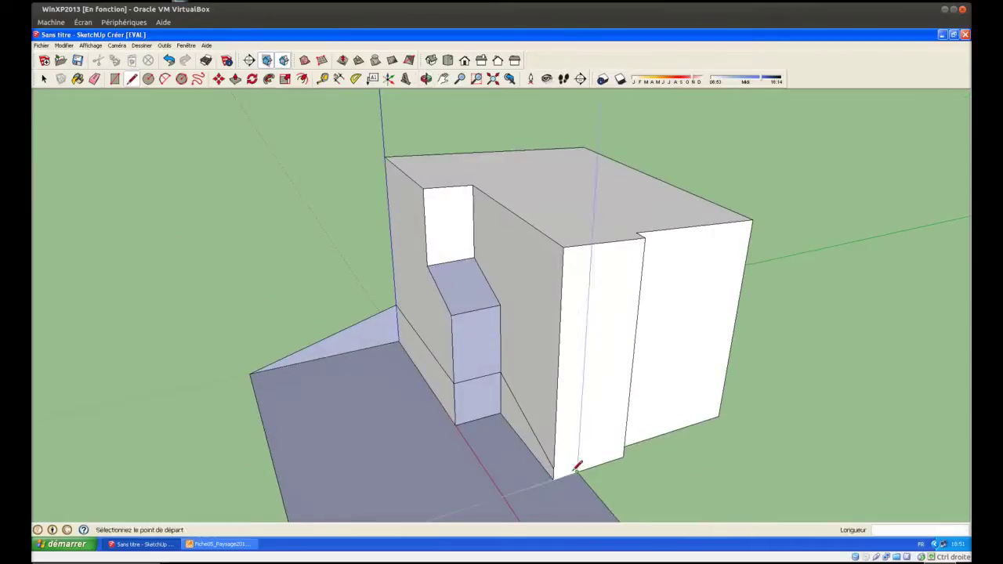
{"action": "left_click", "coordinate": [580, 471]}
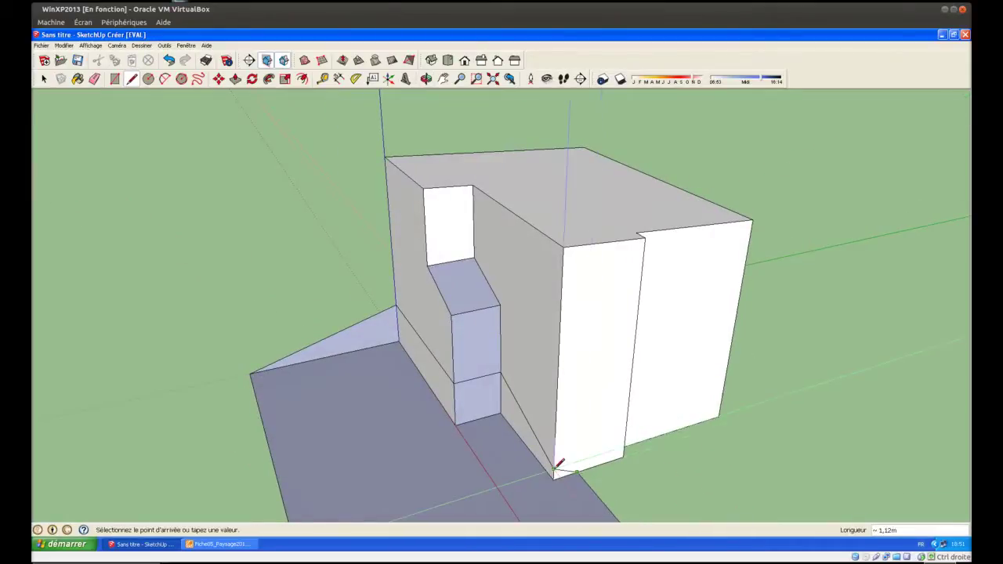
{"action": "left_click", "coordinate": [554, 475]}
{"action": "mouse_move", "coordinate": [634, 488]}
{"action": "middle_mouse_down"}
{"action": "mouse_move", "coordinate": [710, 402]}
{"action": "mouse_move", "coordinate": [750, 414]}
{"action": "mouse_move", "coordinate": [754, 431]}
{"action": "middle_mouse_up"}
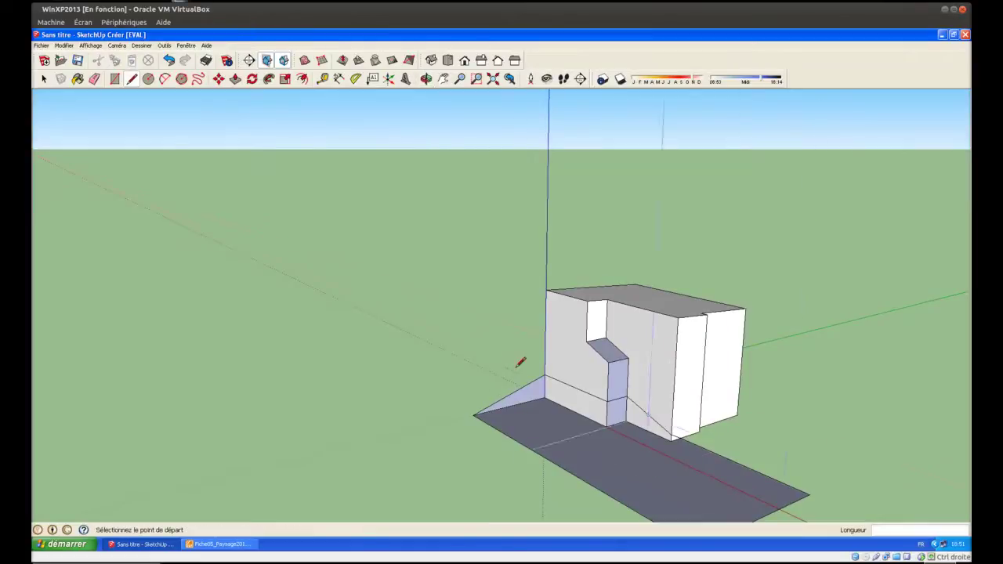
Select the slab and sloped contour edges and generate terrain with Sandbox 'À partir des contours'.
{"action": "middle_click_drag", "start_coordinate": [459, 369], "coordinate": [369, 282]}
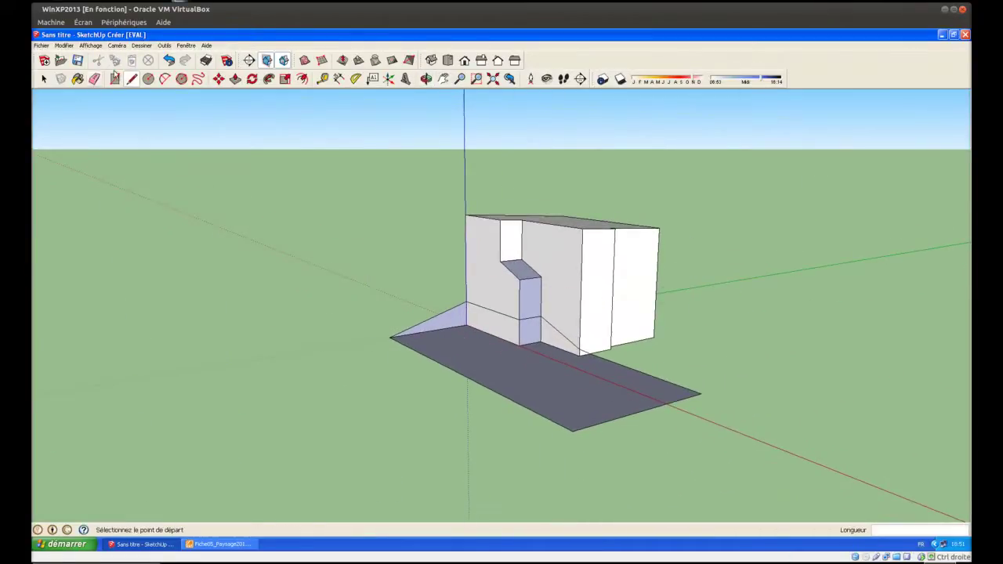
{"action": "left_click", "coordinate": [42, 79]}
{"action": "left_click", "coordinate": [441, 317]}
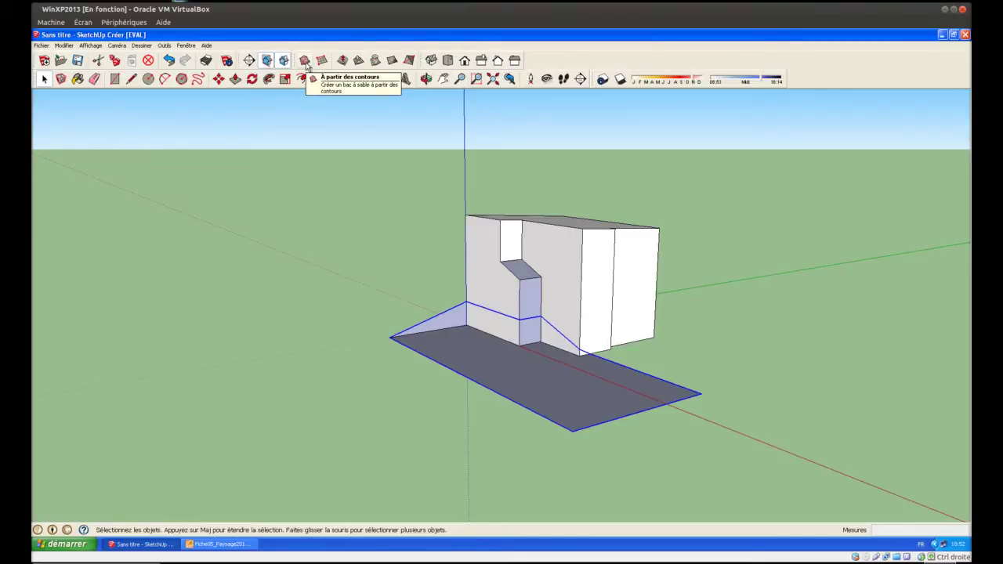
{"action": "left_click", "coordinate": [305, 66]}
{"action": "middle_click_drag", "start_coordinate": [464, 324], "coordinate": [692, 443]}
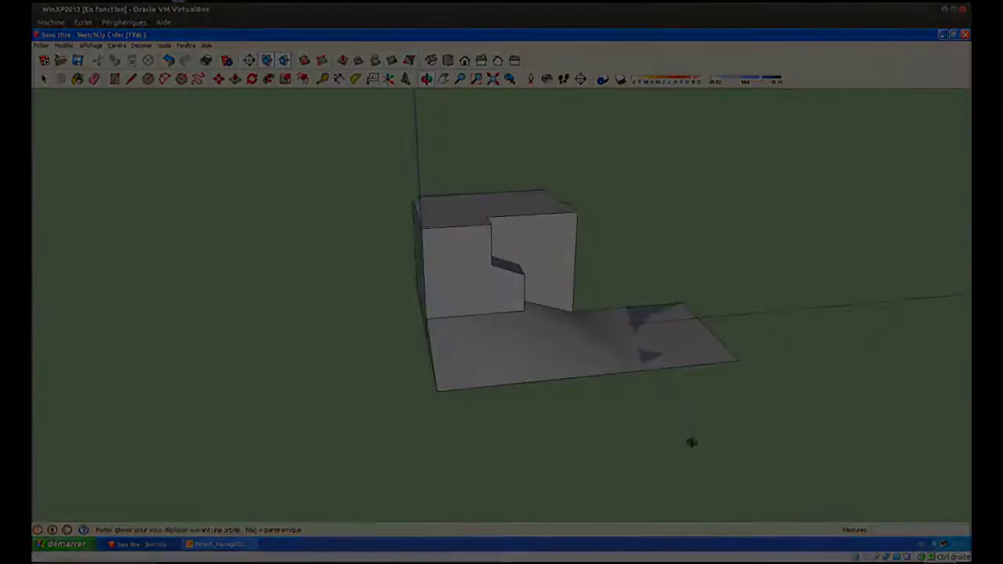